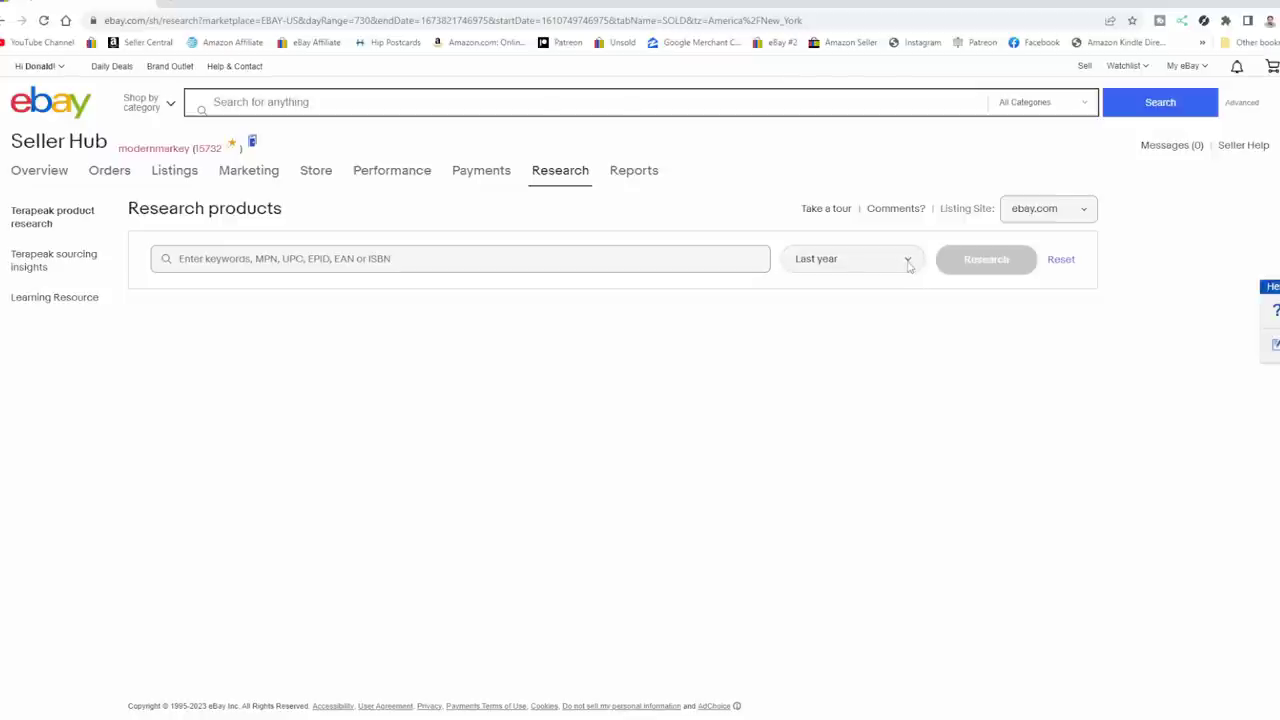
- Research sold listings for "john deere trade card" over the last 2 years
left_click(909, 264)
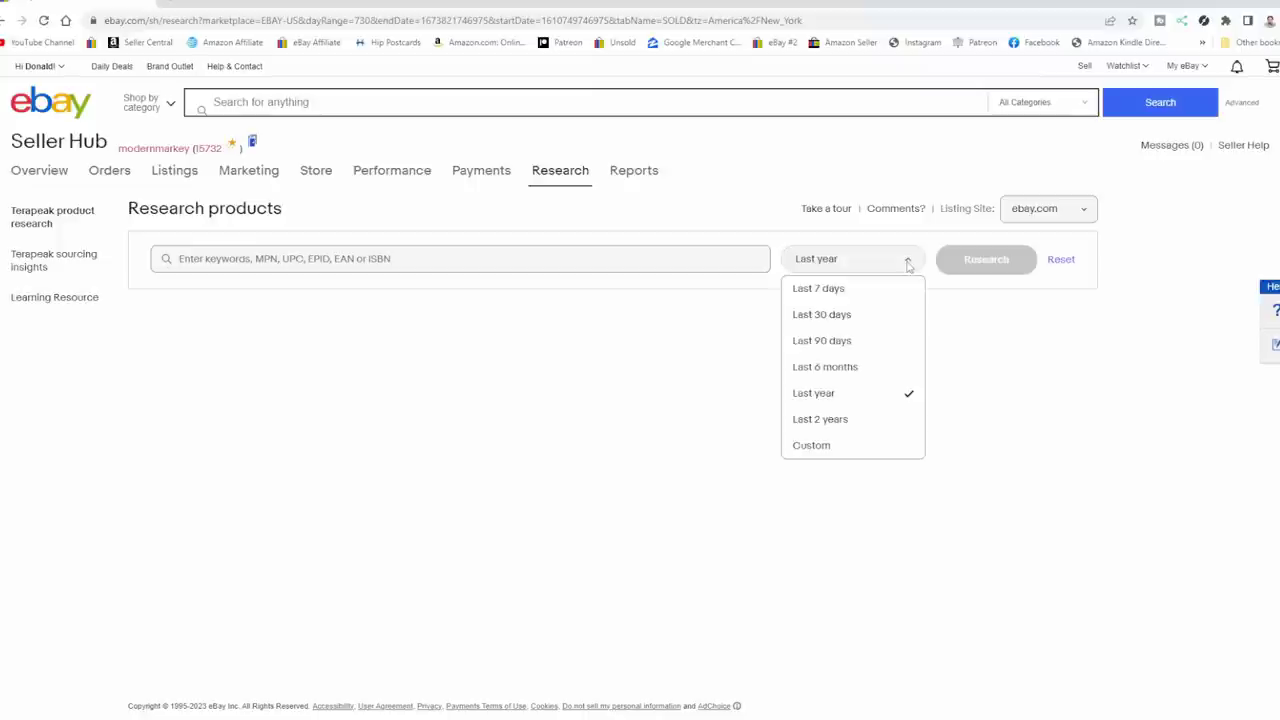
left_click(835, 421)
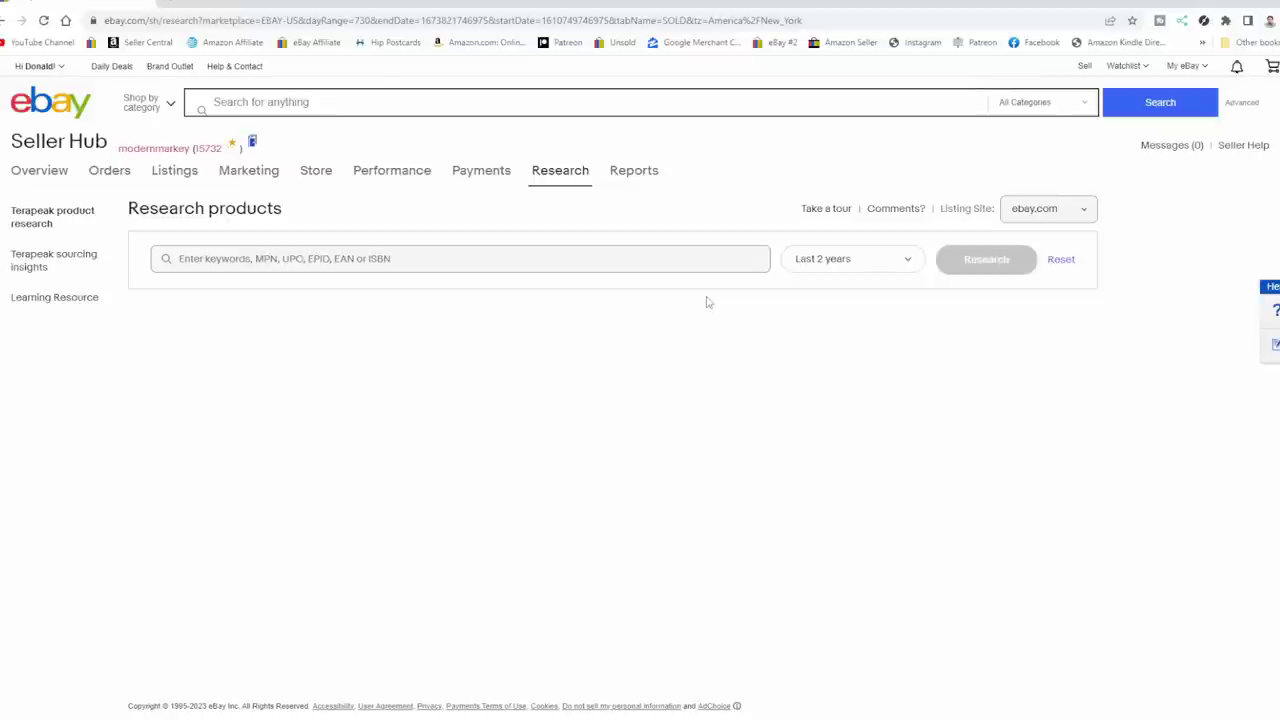
left_click(539, 264)
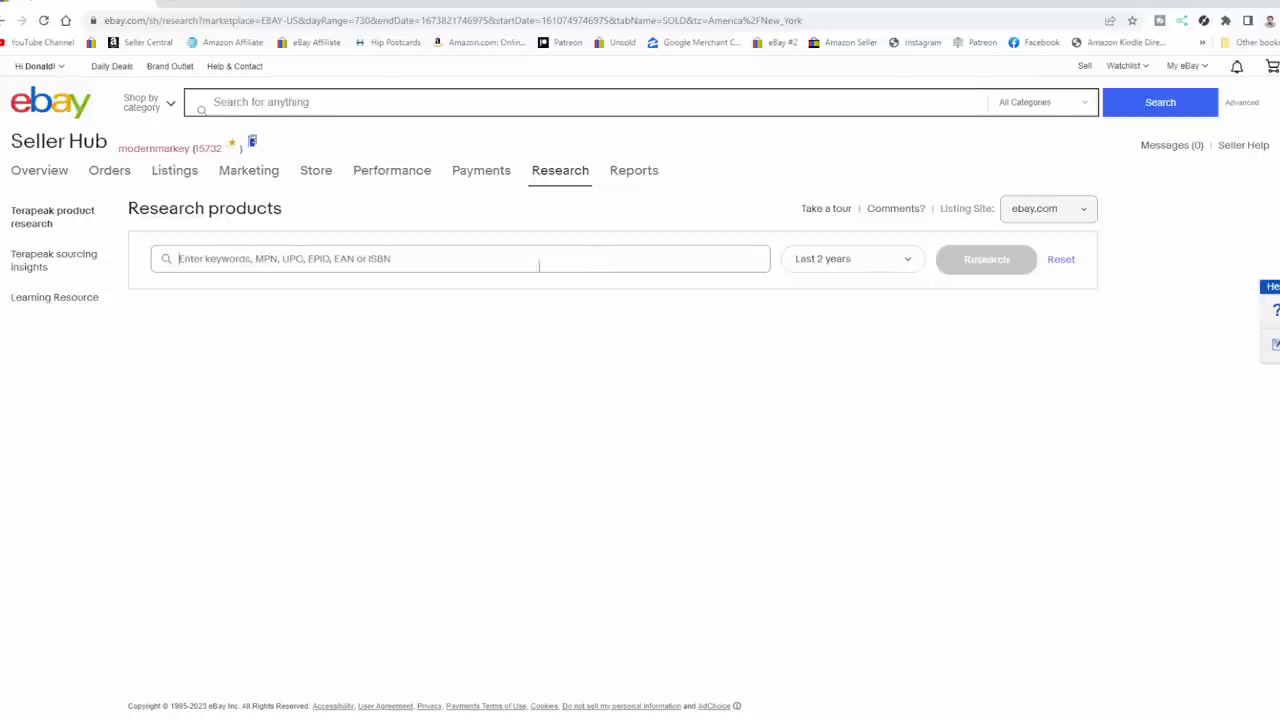
type("jo")
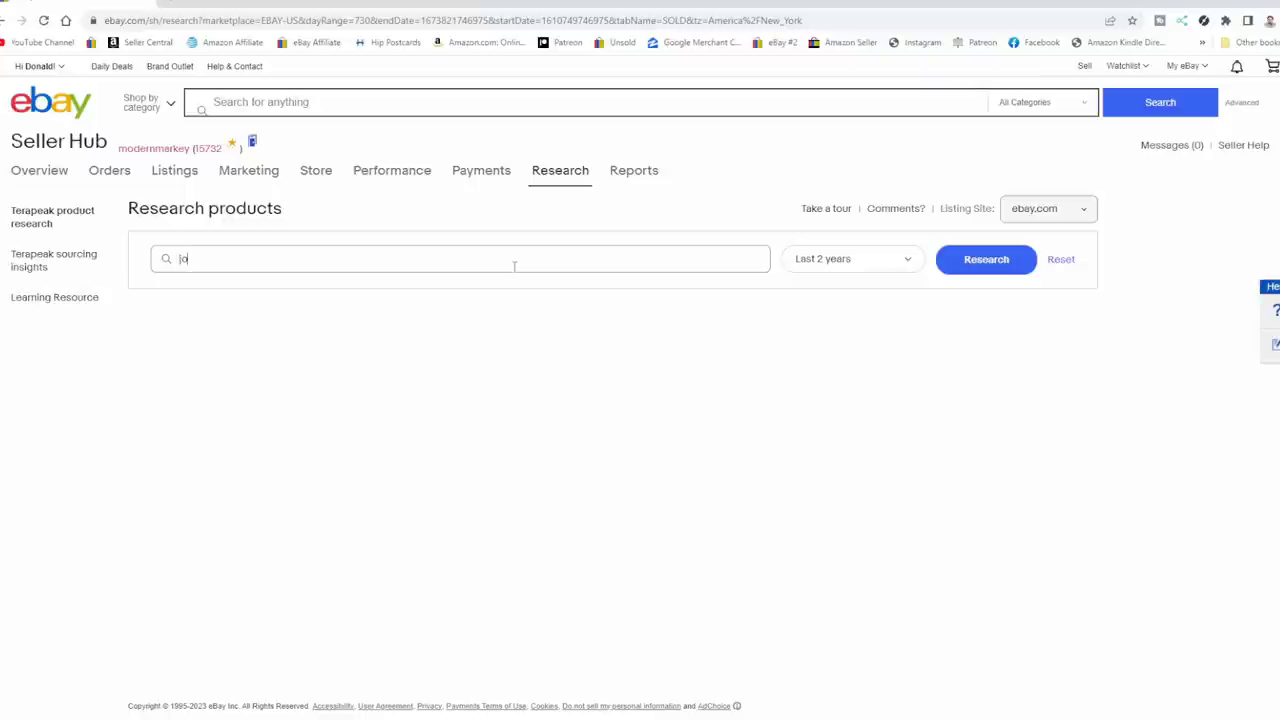
type("hn deere trade card")
key("Return")
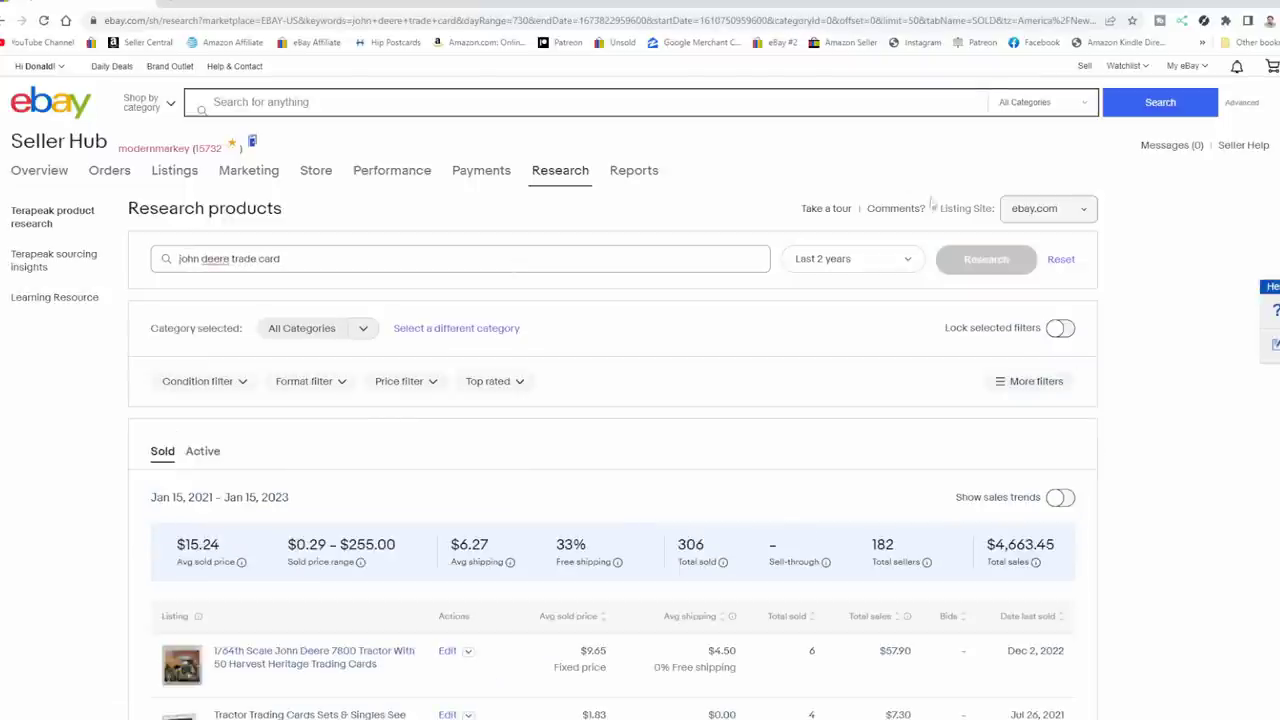
- Sort the sold listings by average sold price from highest to lowest and review the top sellers
scroll(1092, 418, "down", 2)
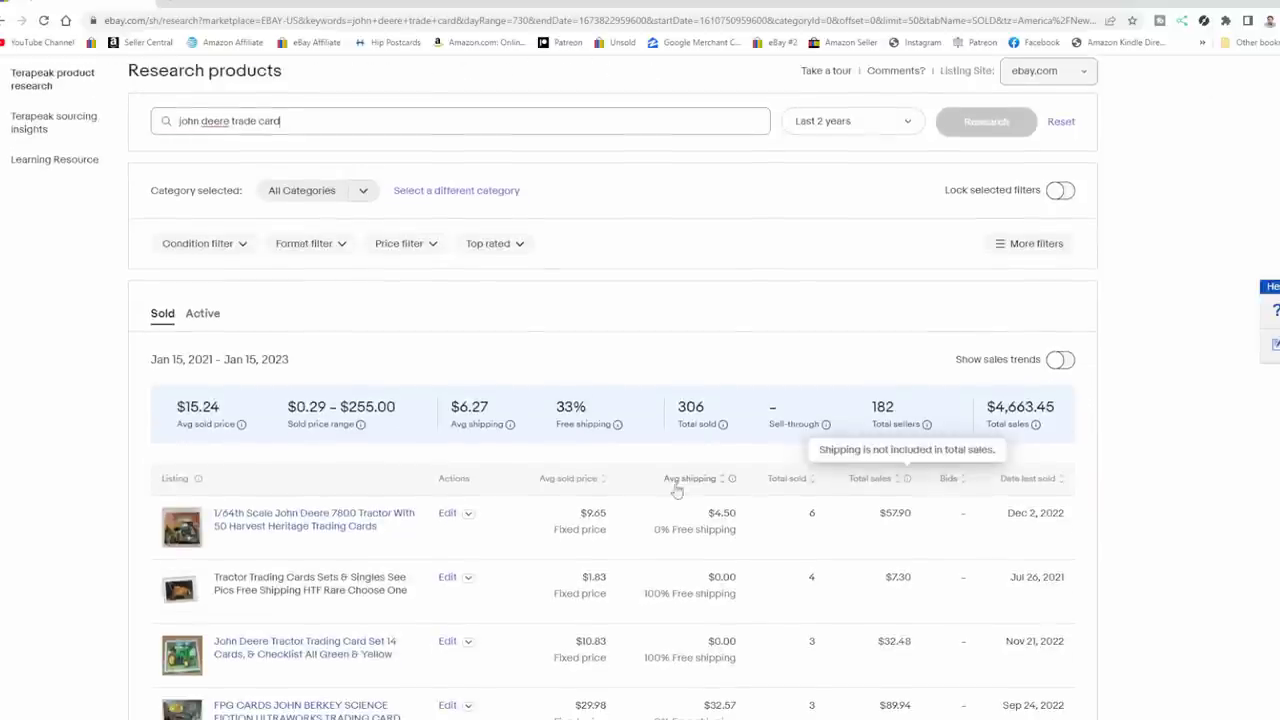
scroll(675, 485, "up", 1)
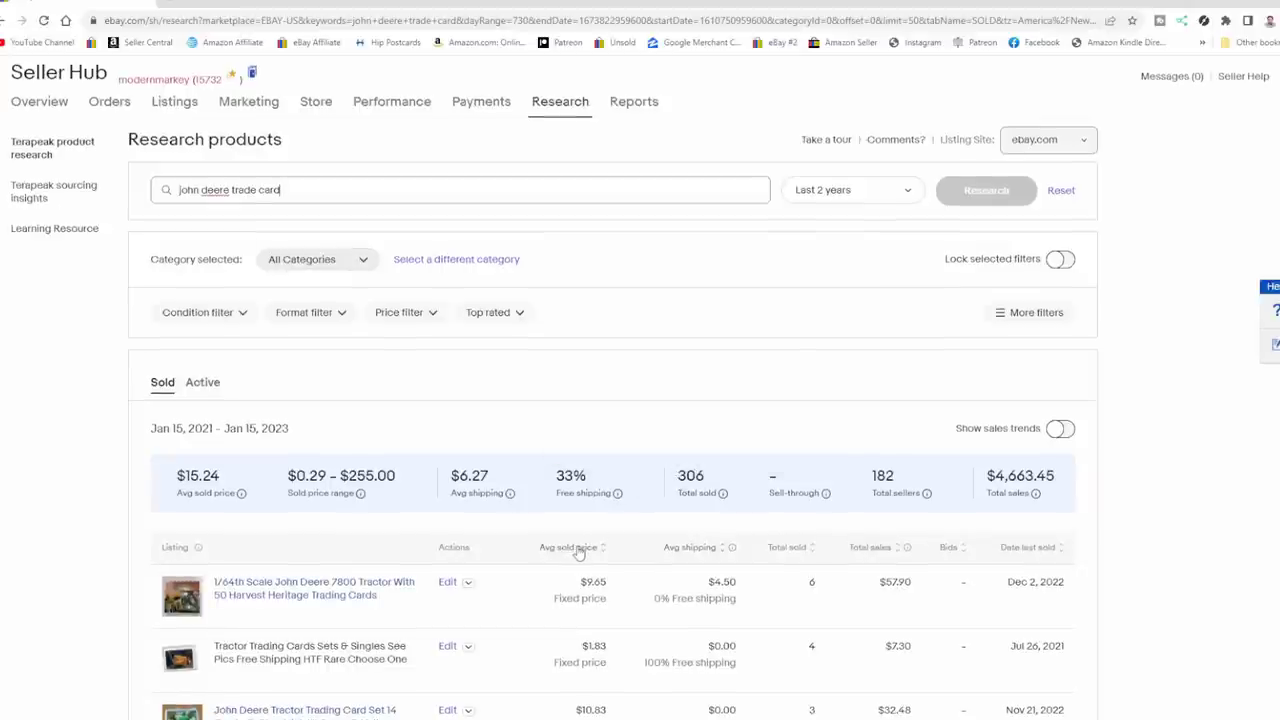
left_click(578, 549)
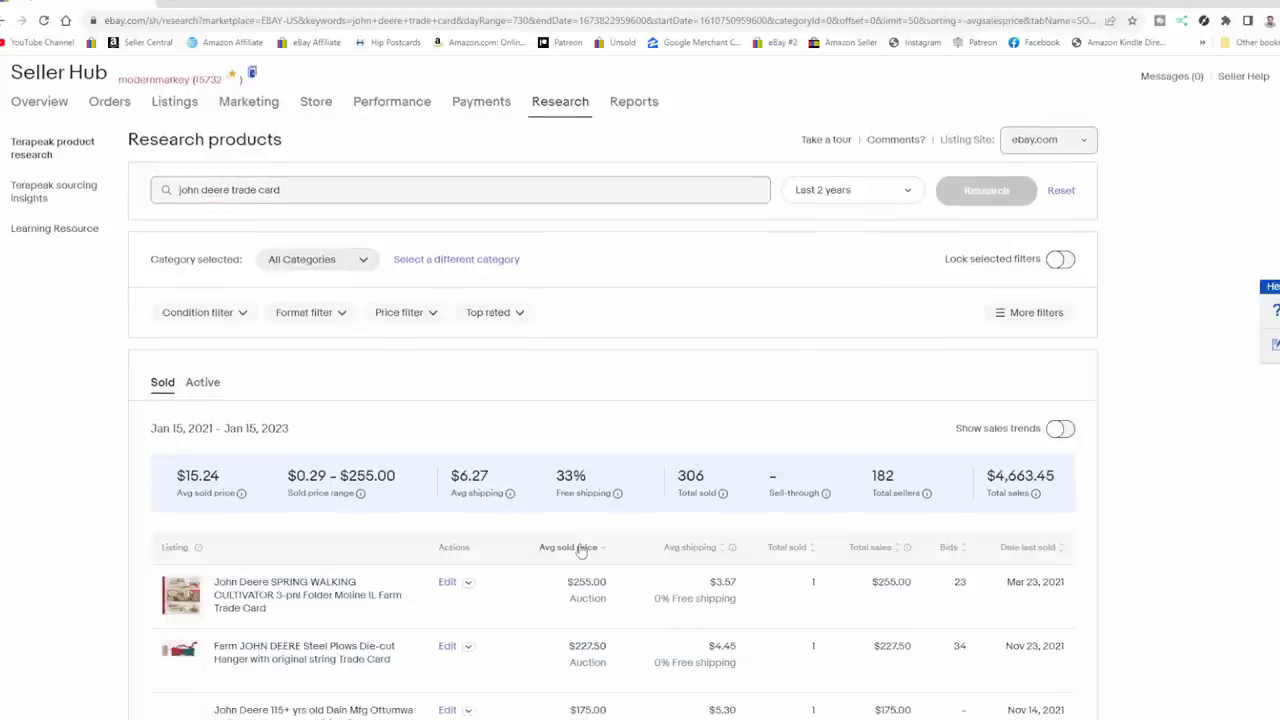
scroll(597, 546, "down", 2)
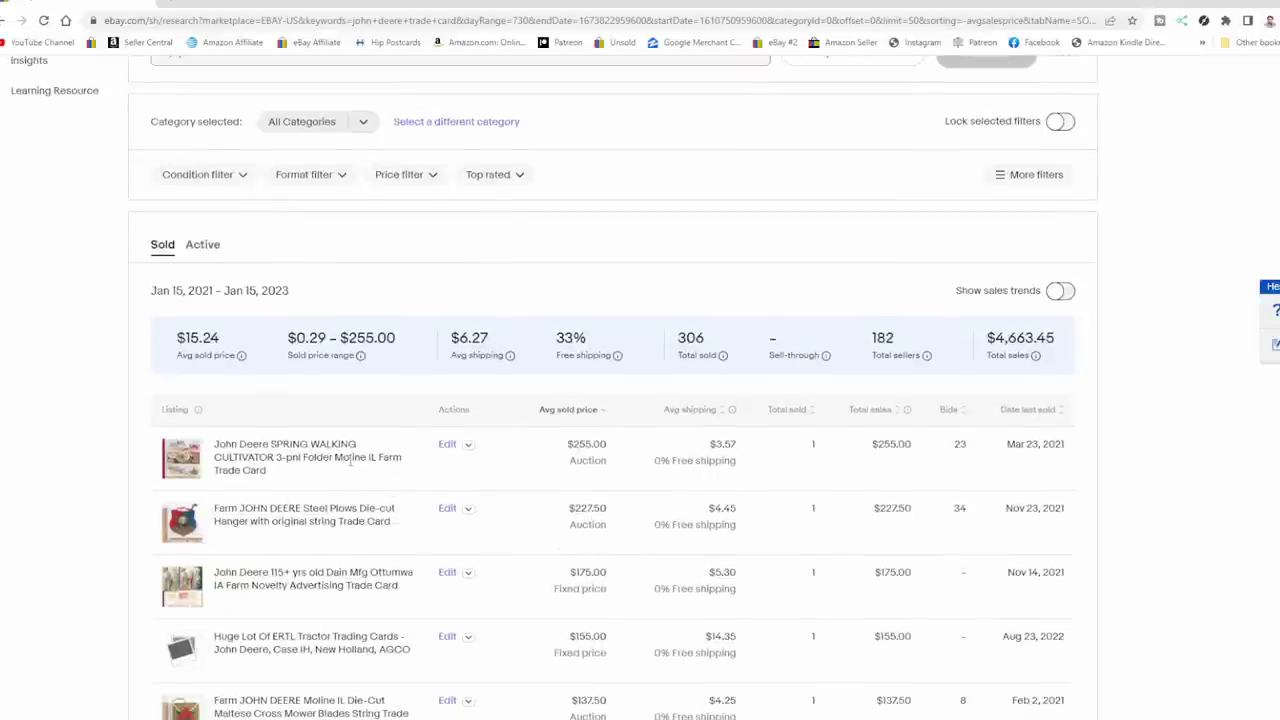
scroll(362, 476, "down", 2)
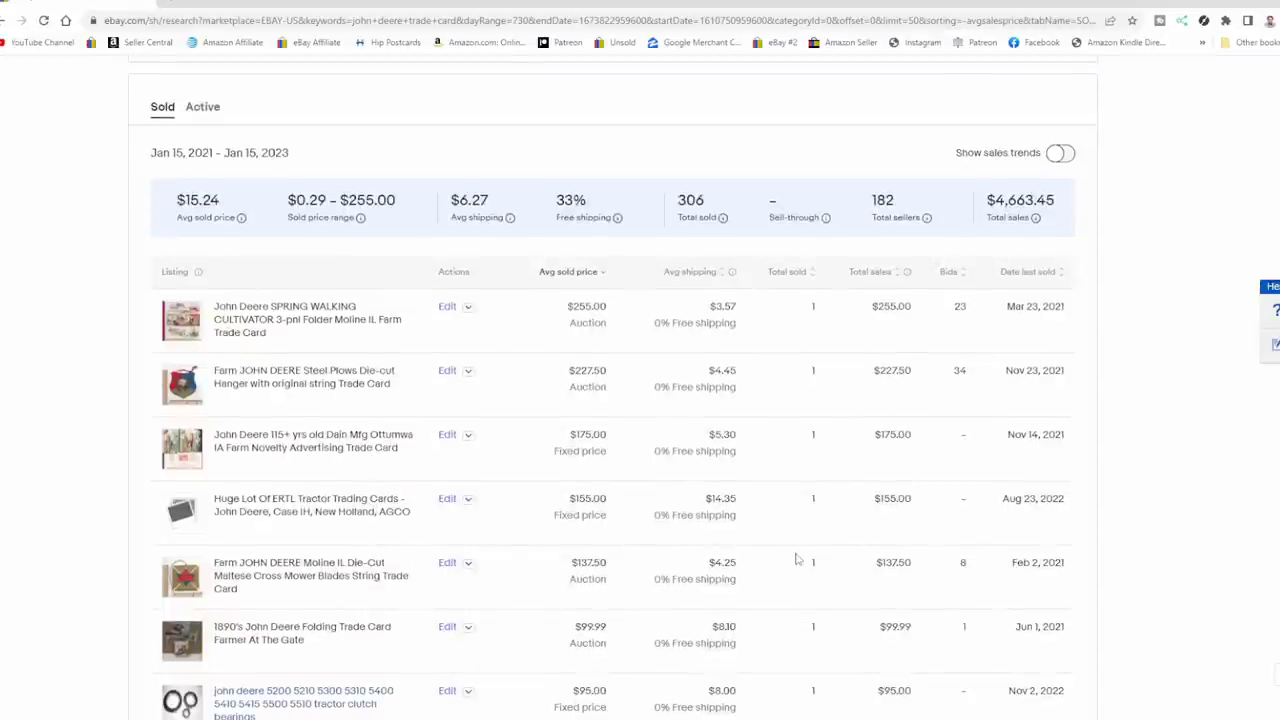
scroll(796, 560, "down", 3)
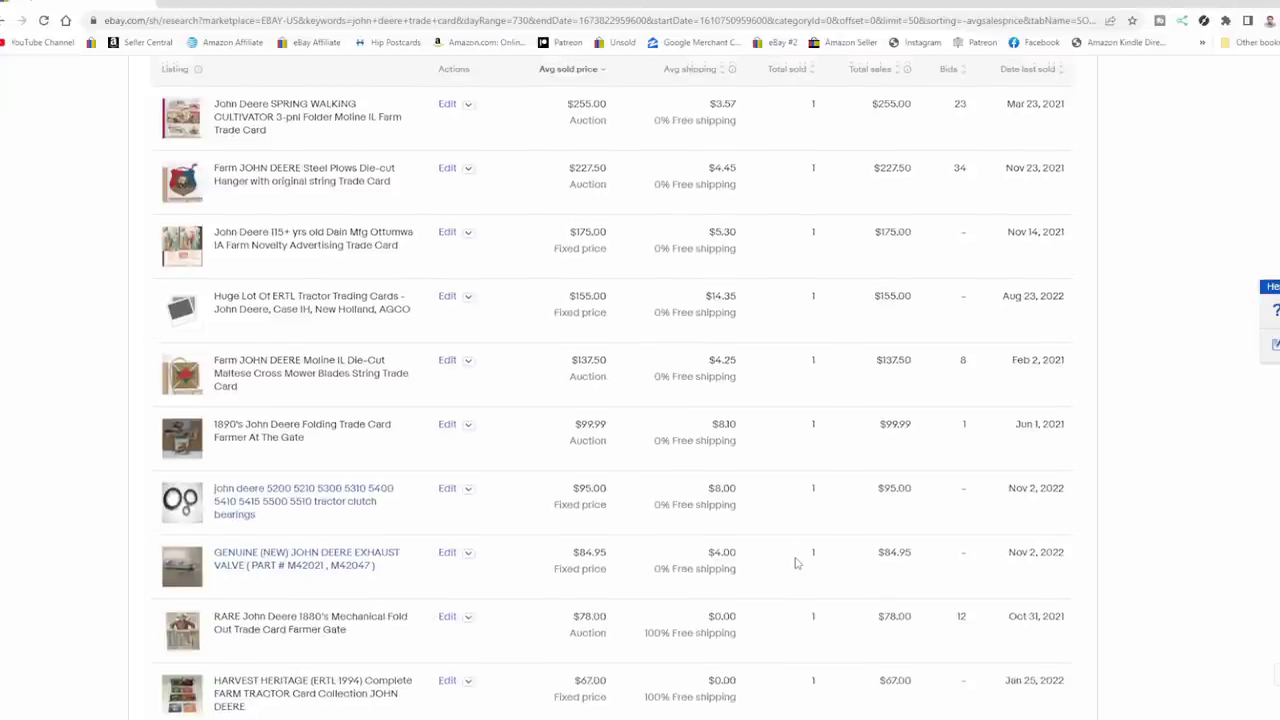
scroll(796, 560, "up", 8)
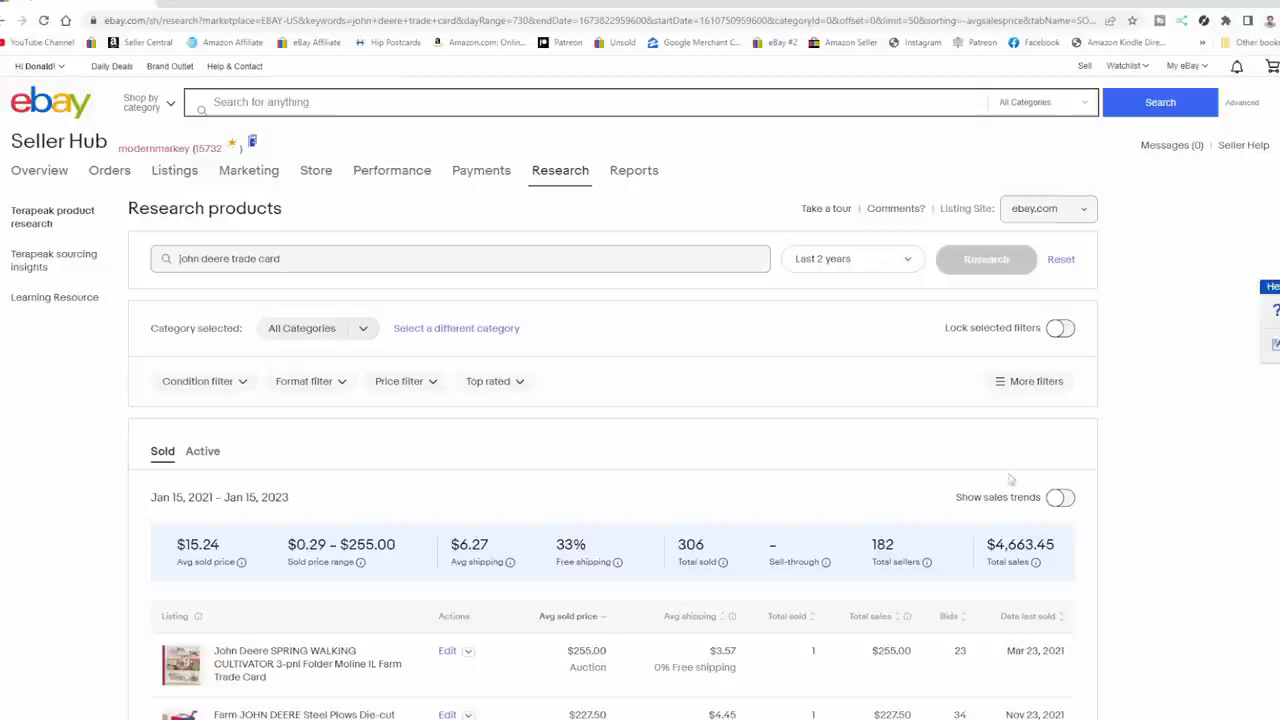
- Restrict the research to the Advertising category under Collectibles and lock the selected filters
left_click(437, 336)
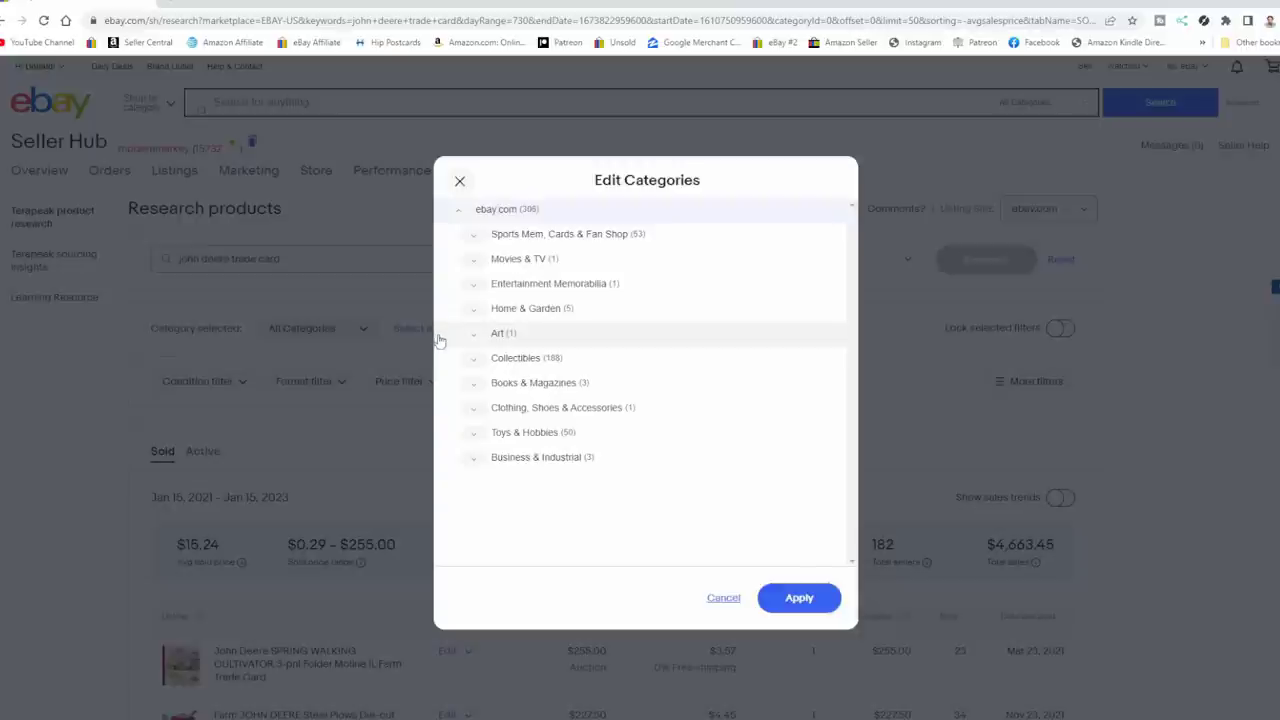
left_click(502, 367)
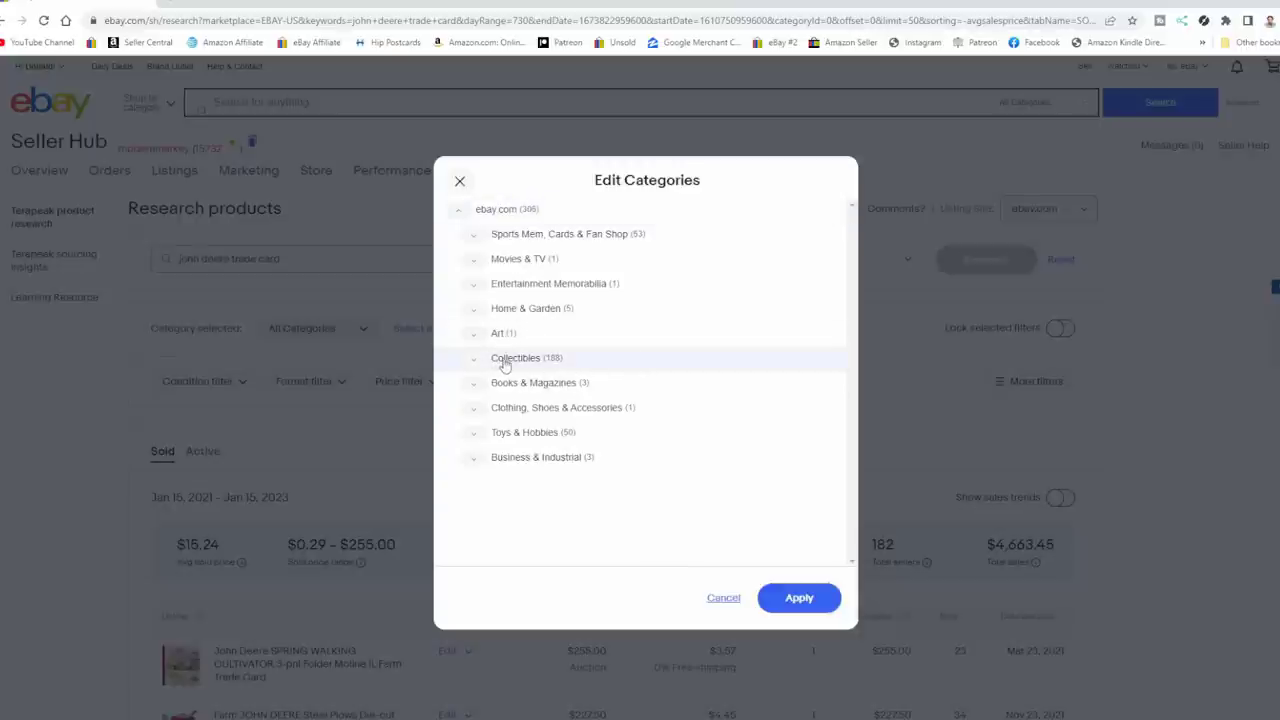
left_click(474, 362)
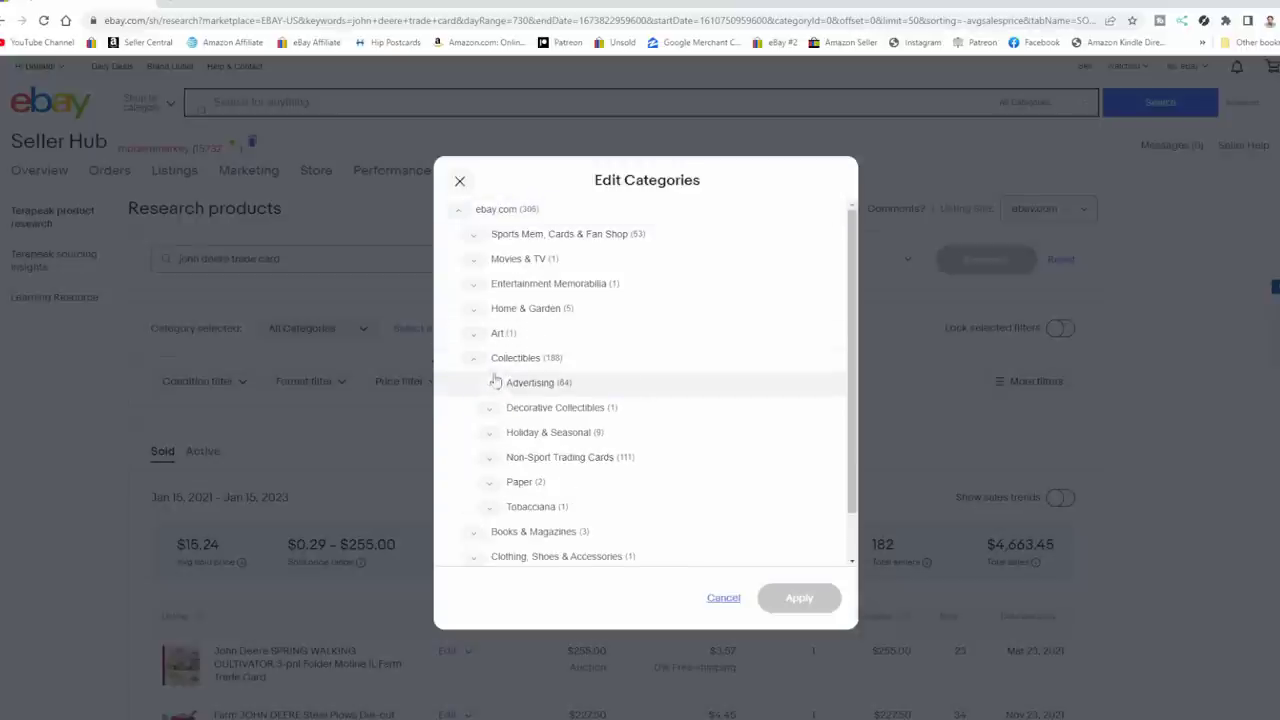
left_click(512, 386)
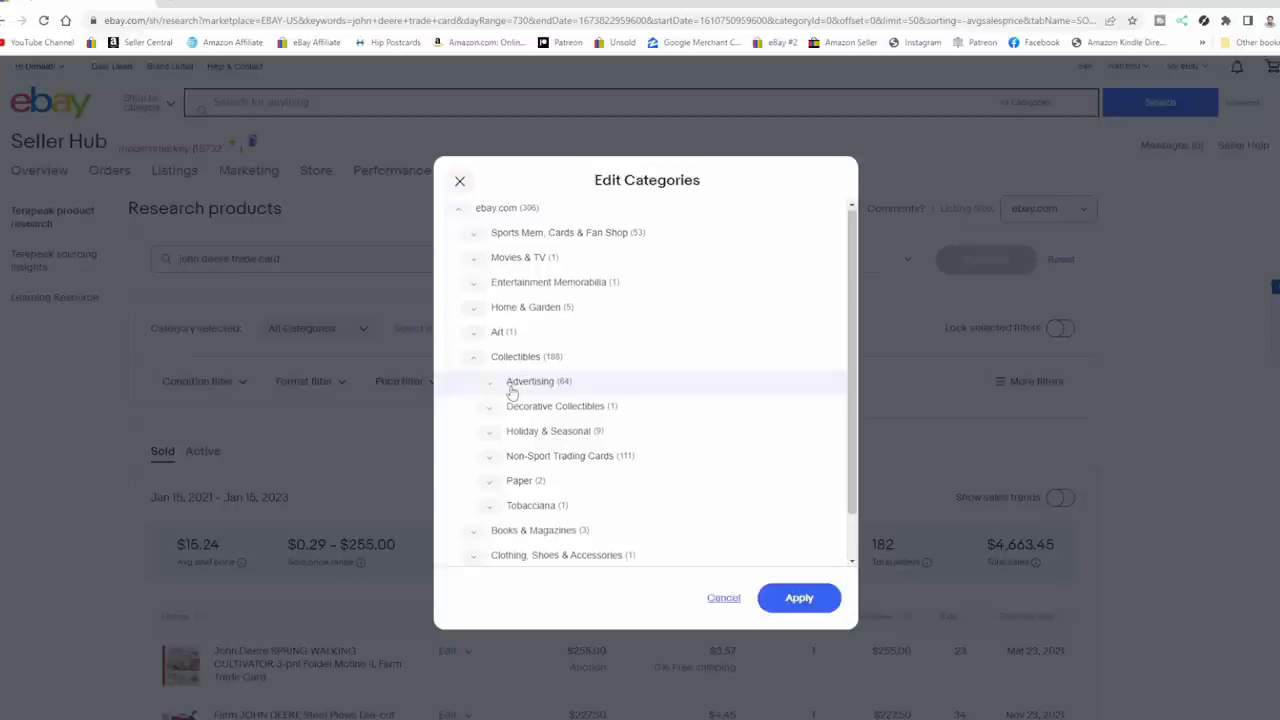
left_click(800, 597)
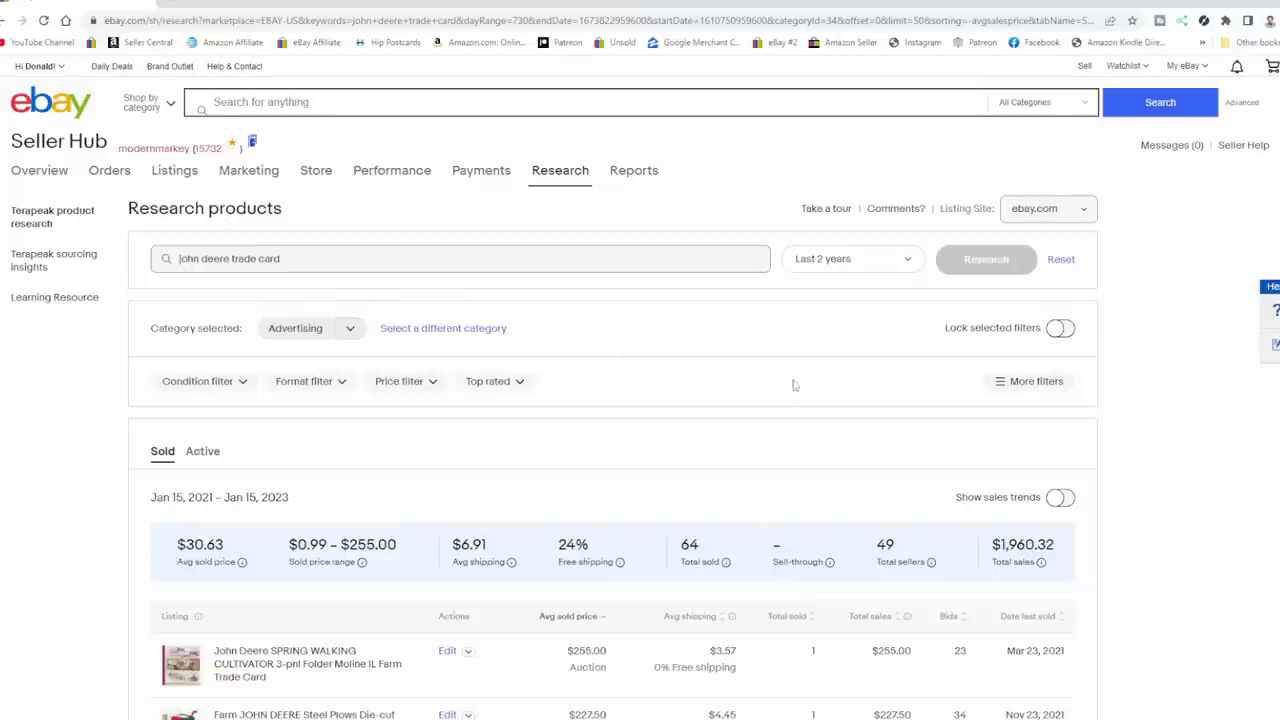
left_click(1055, 332)
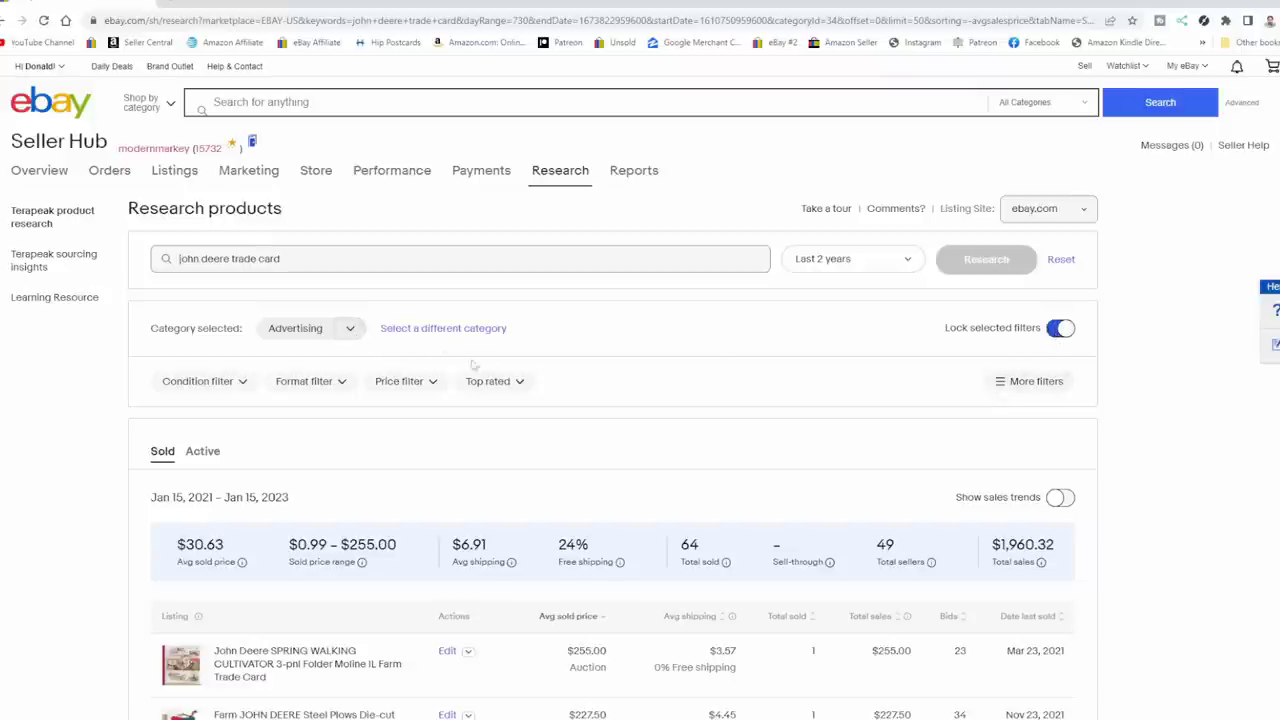
scroll(472, 363, "down", 2)
scroll(437, 340, "up", 2)
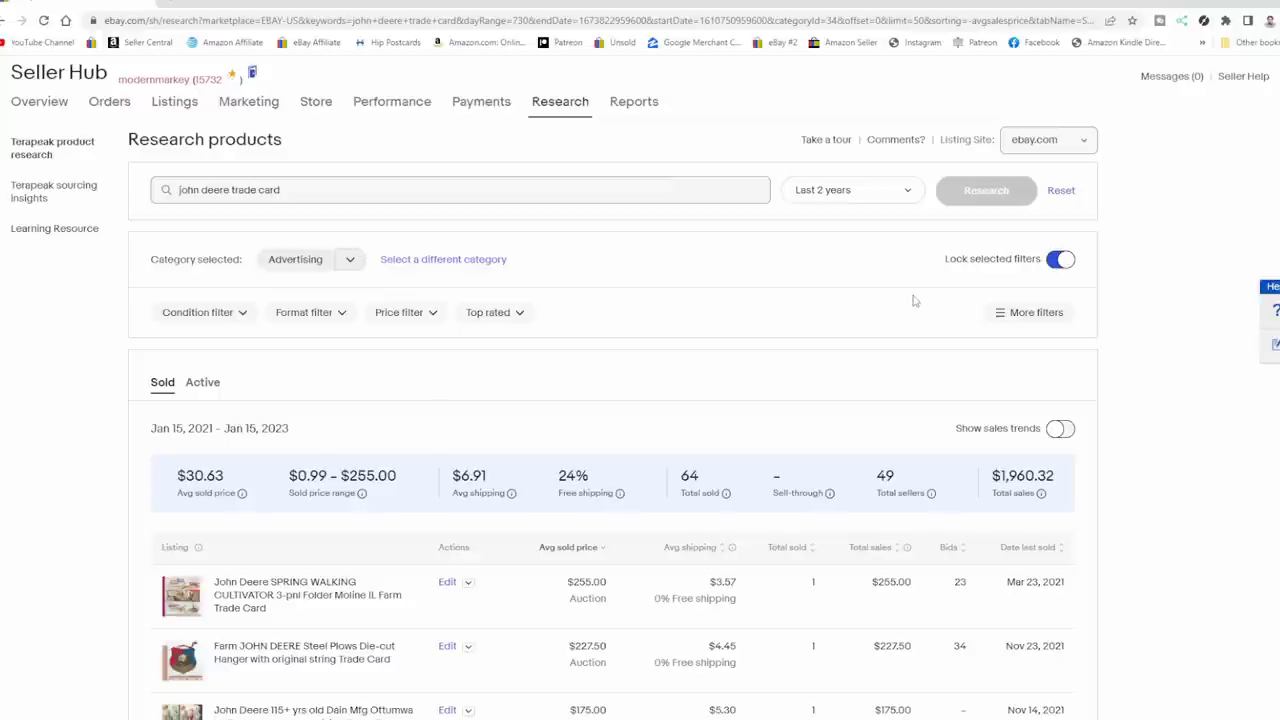
- Check the additional location filters without changing them and limit the results to items in Used condition
left_click(1001, 312)
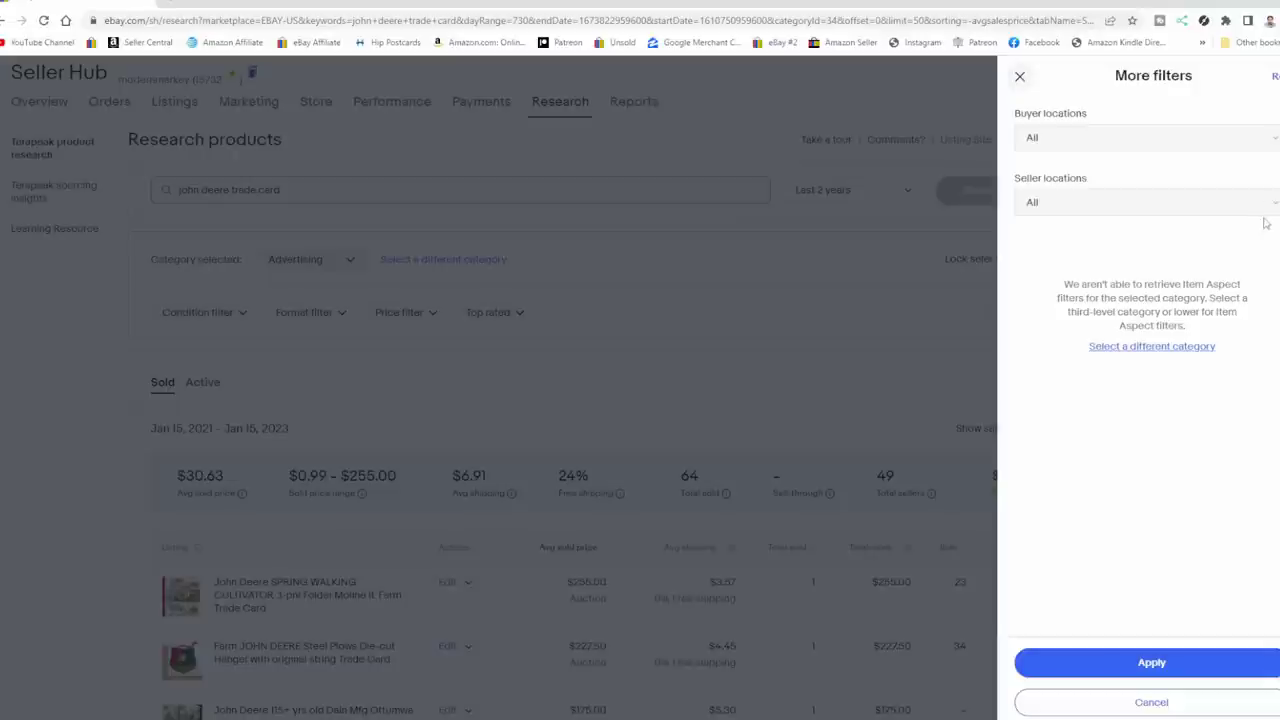
left_click(1020, 77)
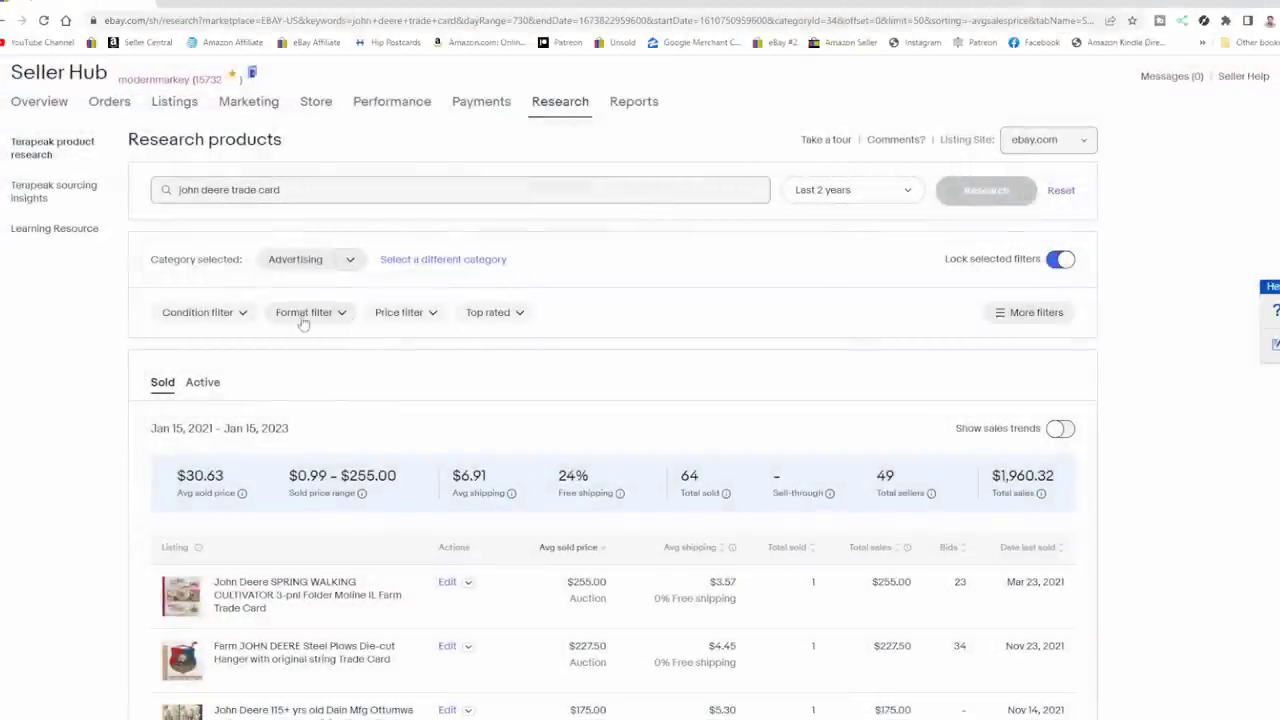
left_click(245, 313)
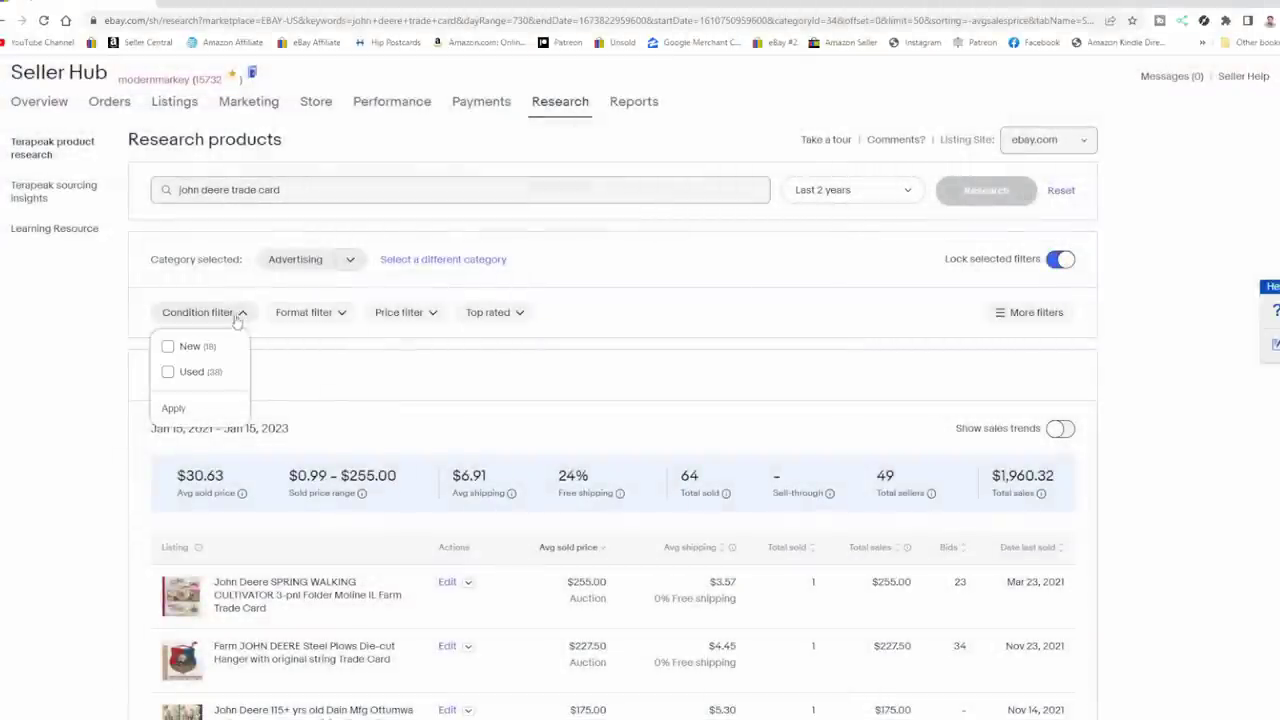
left_click(168, 372)
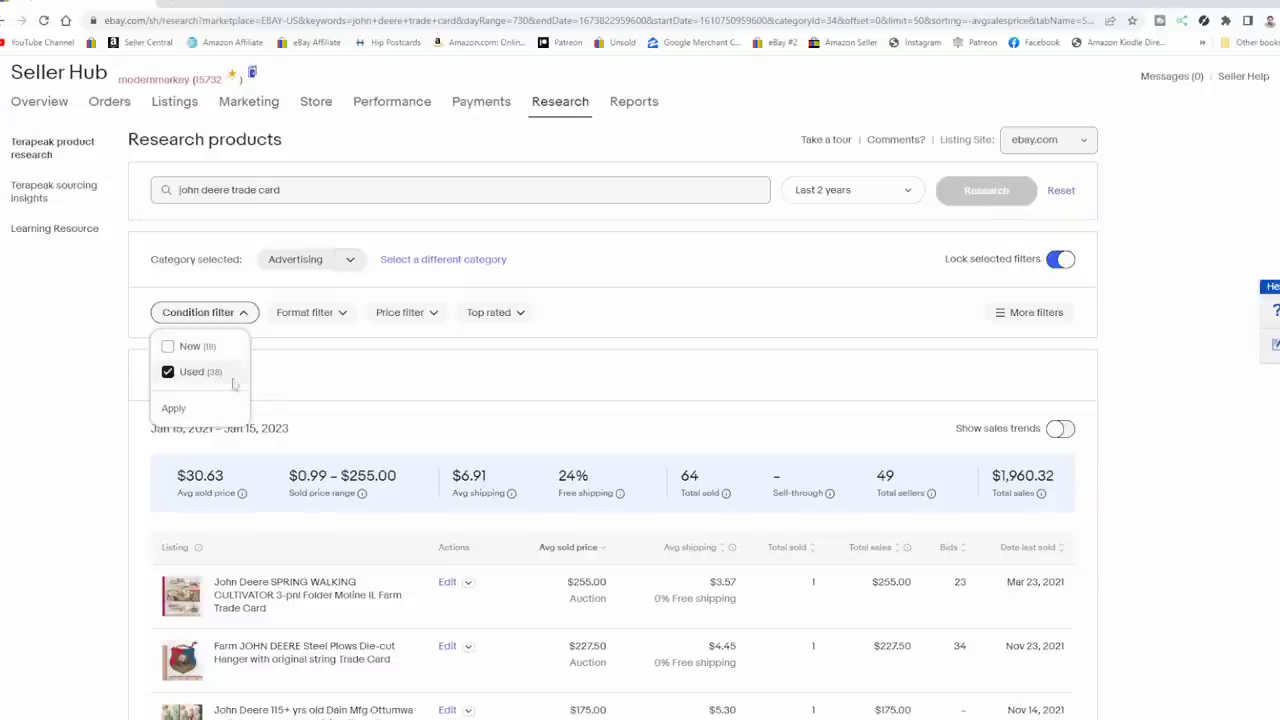
left_click(173, 409)
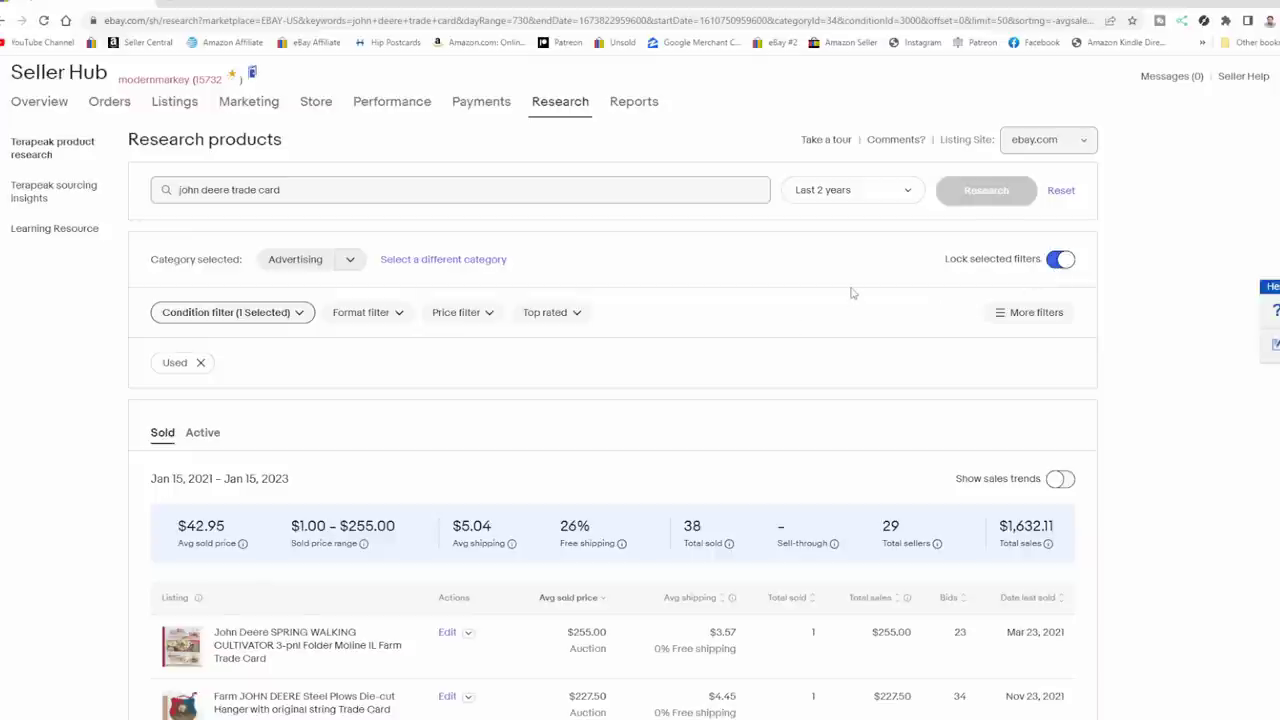
- Examine the choices offered by the listing format and top rated filters without applying any
left_click(398, 314)
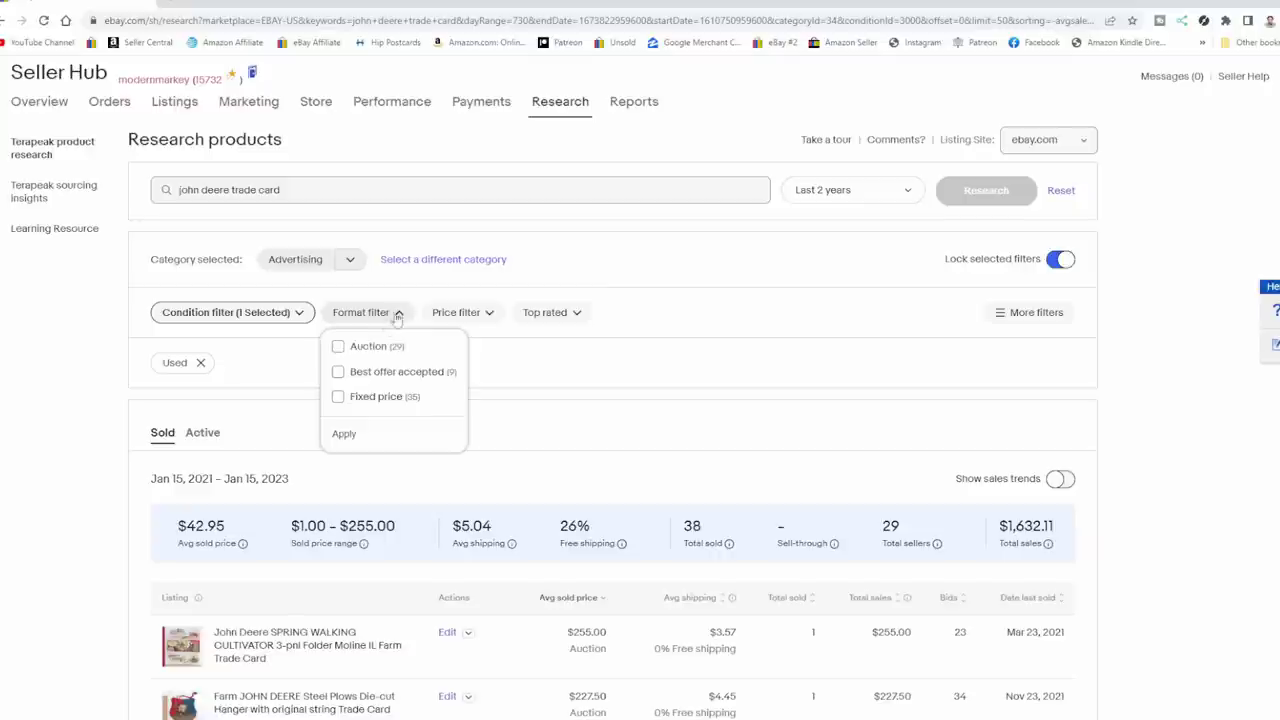
left_click(585, 383)
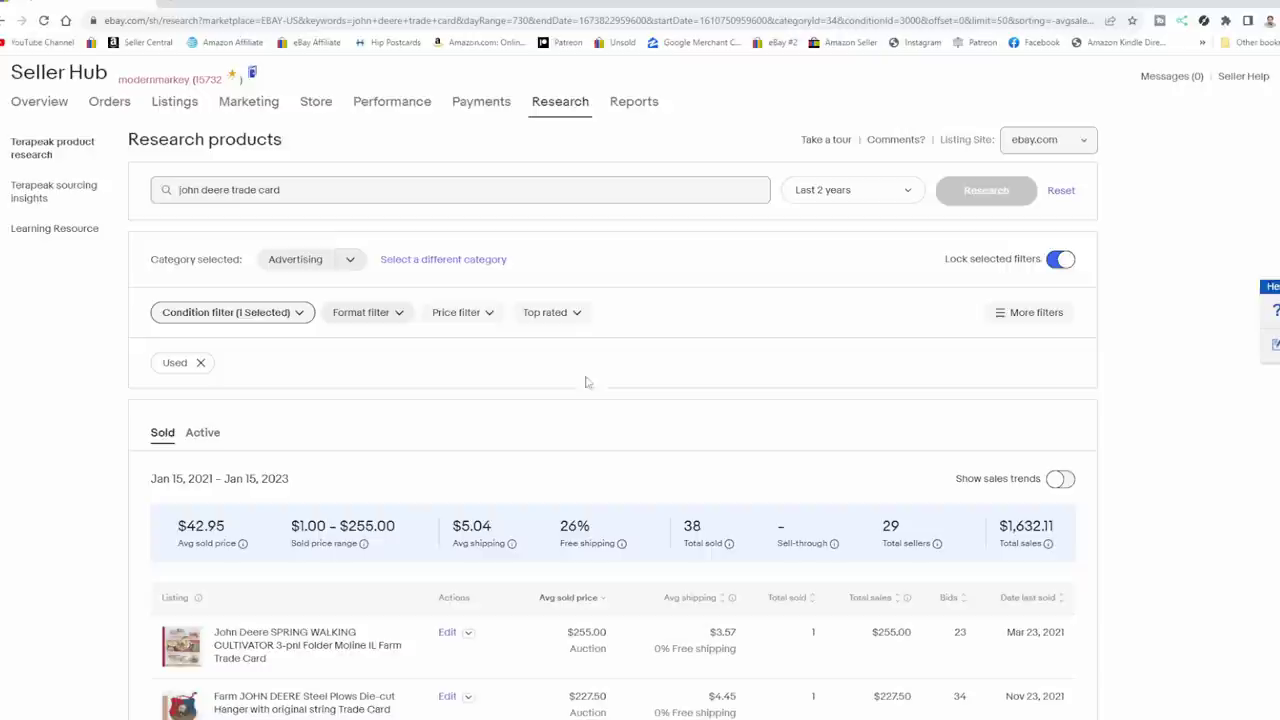
left_click(575, 316)
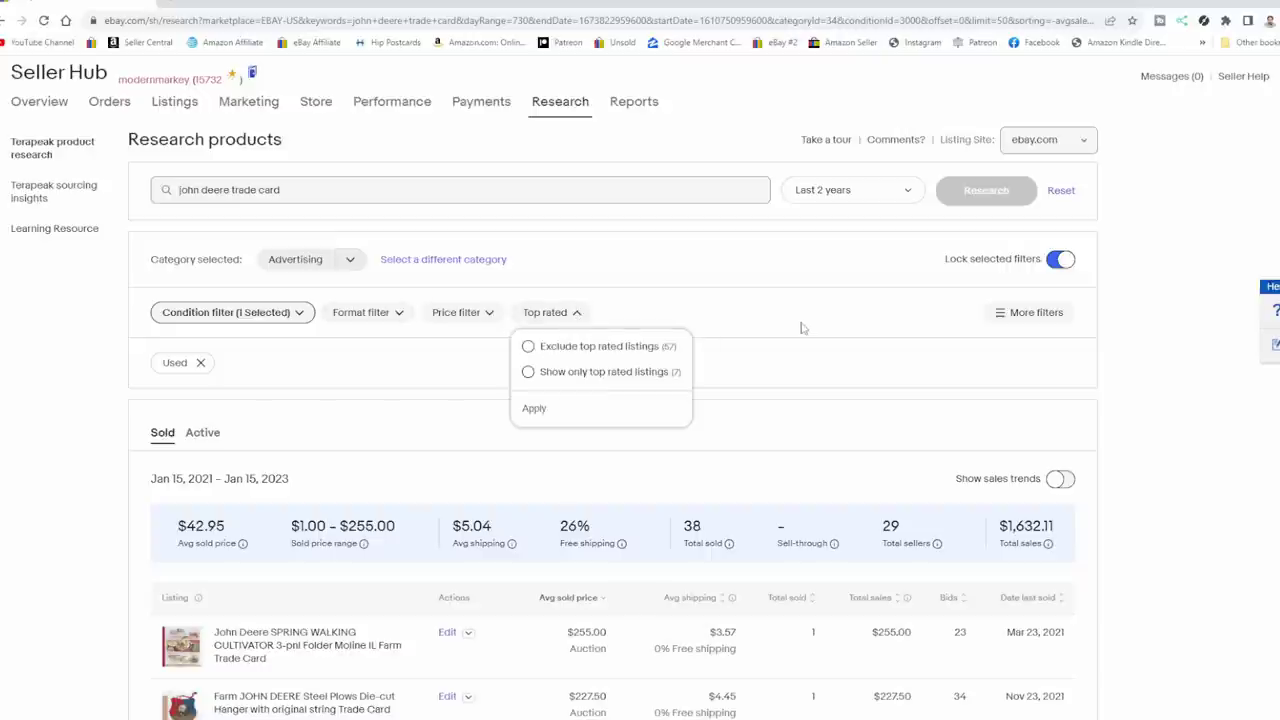
left_click(801, 328)
key("Return")
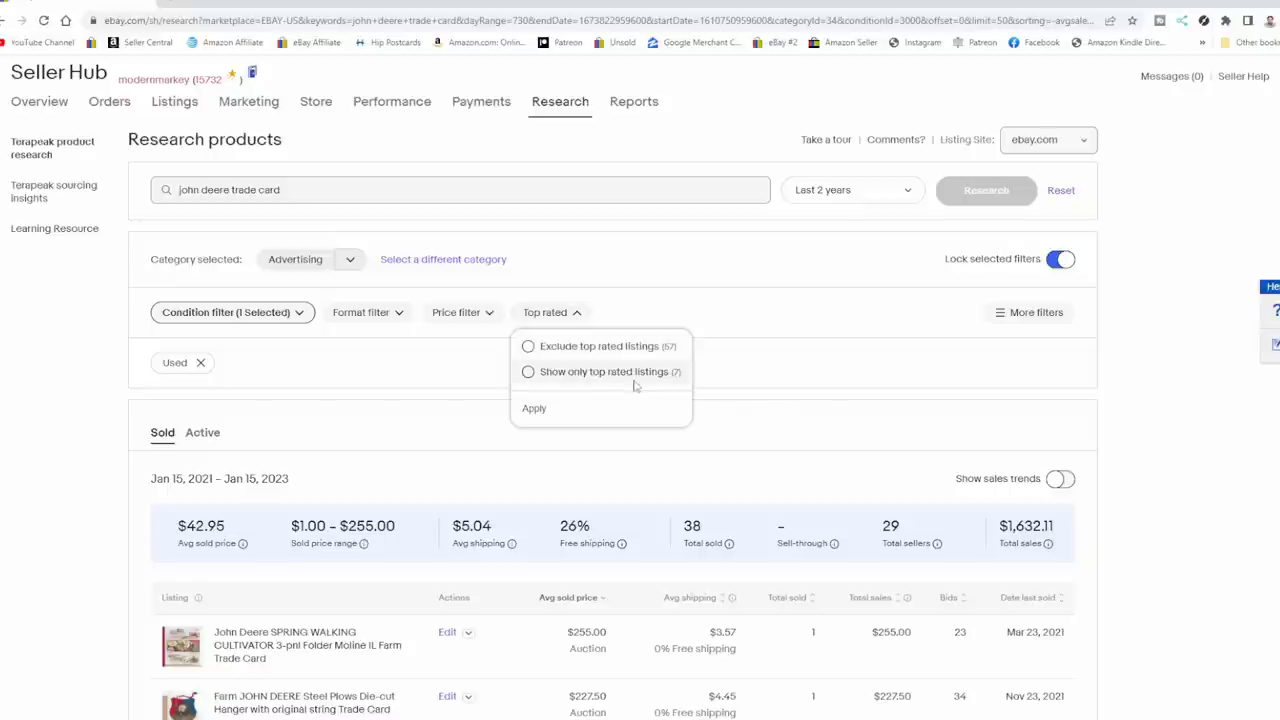
left_click(800, 362)
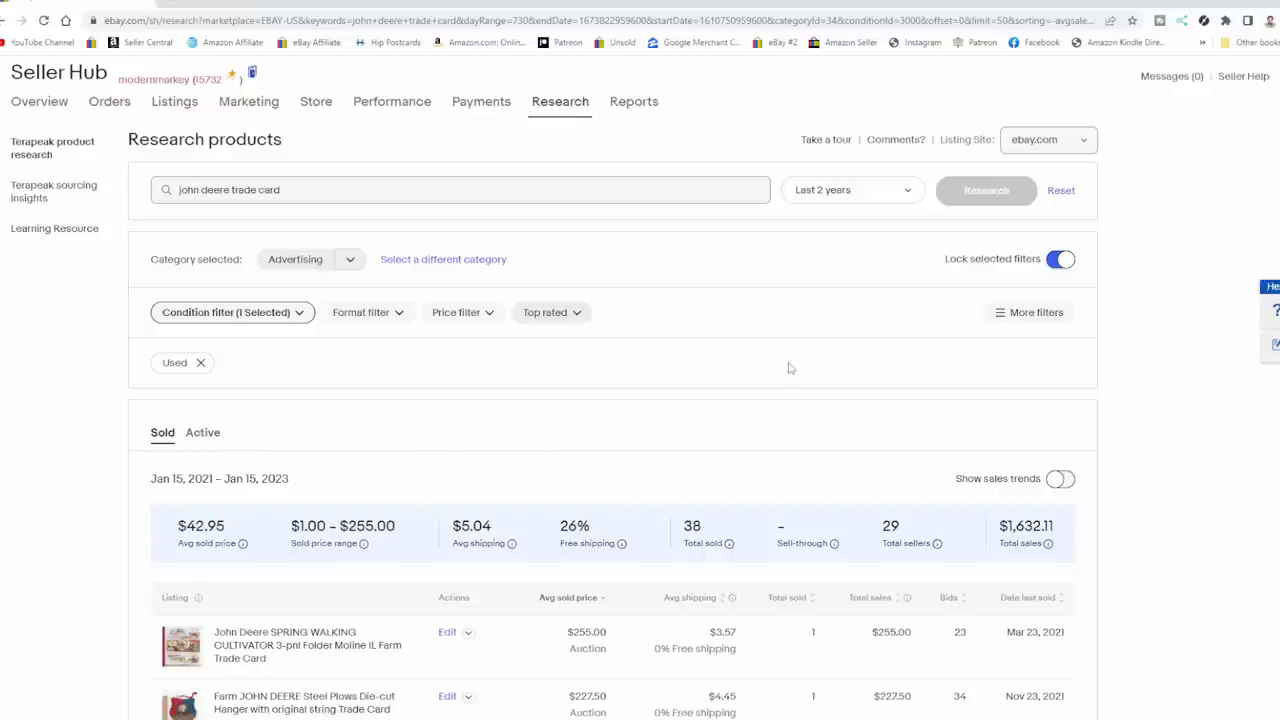
- Review the used sold listings and switch to the active listings to examine their prices, shipping and watchers
scroll(779, 345, "down", 2)
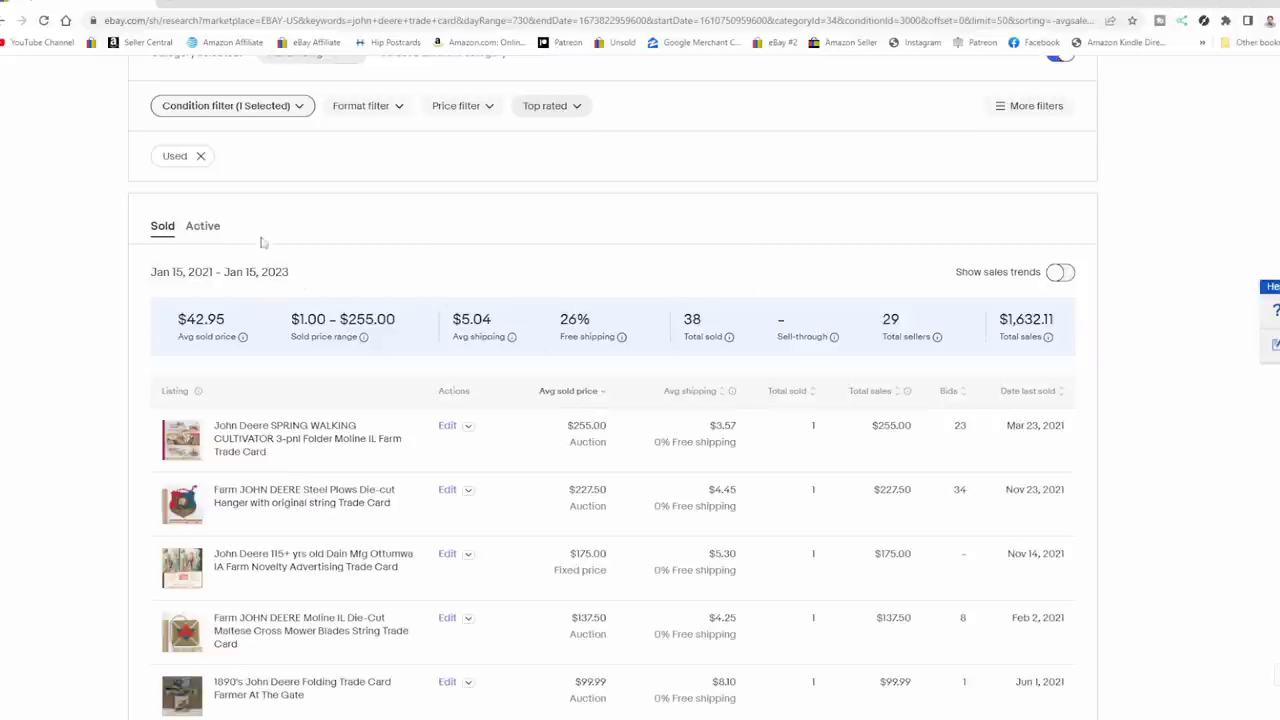
scroll(381, 218, "up", 3)
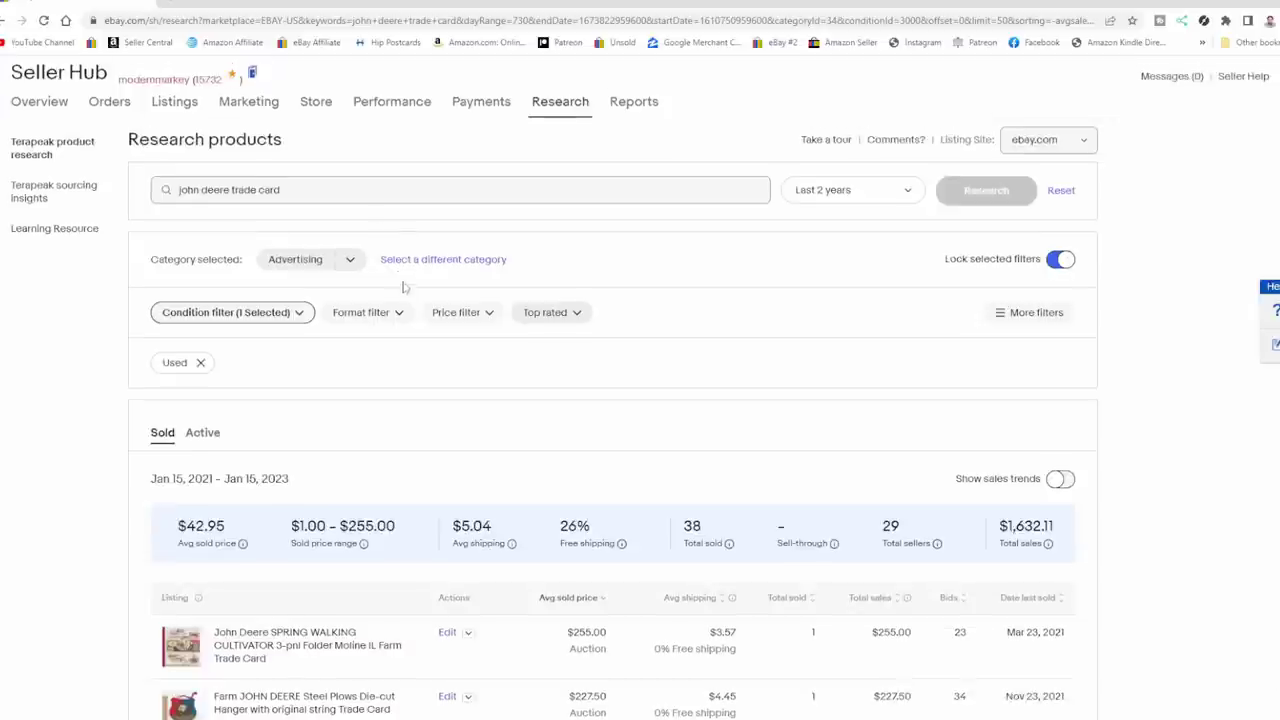
scroll(453, 314, "down", 1)
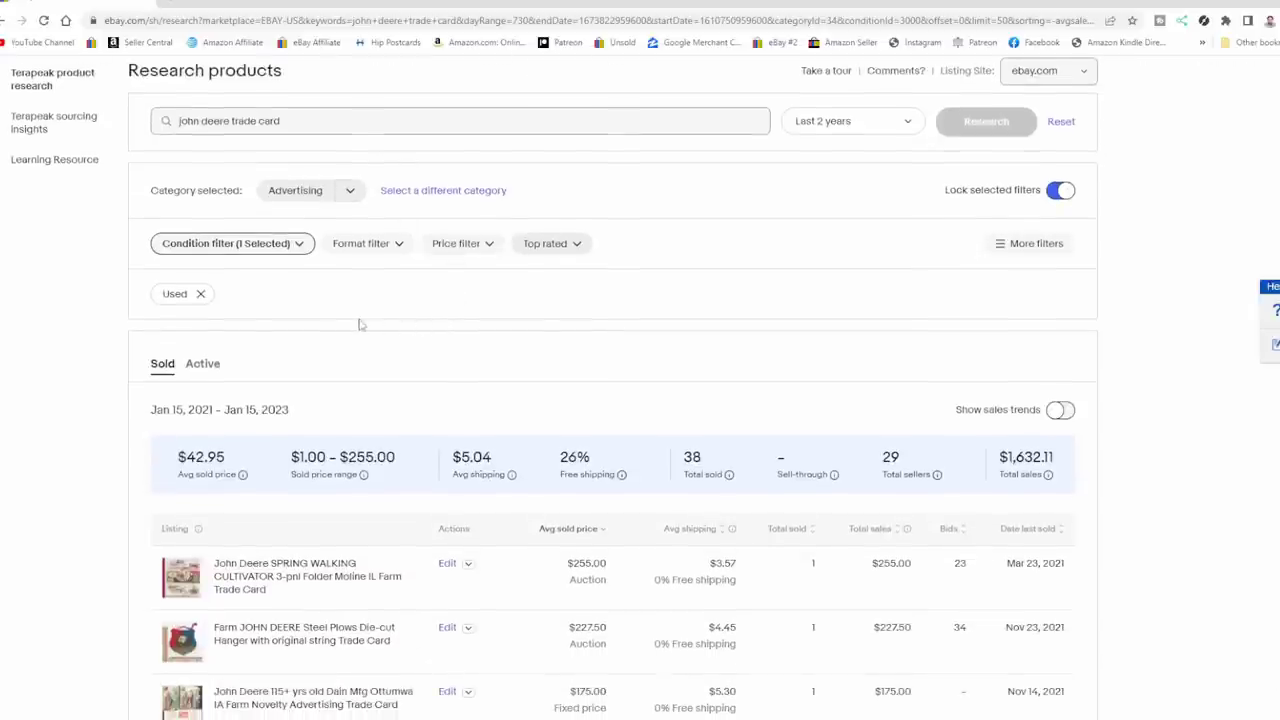
left_click(202, 366)
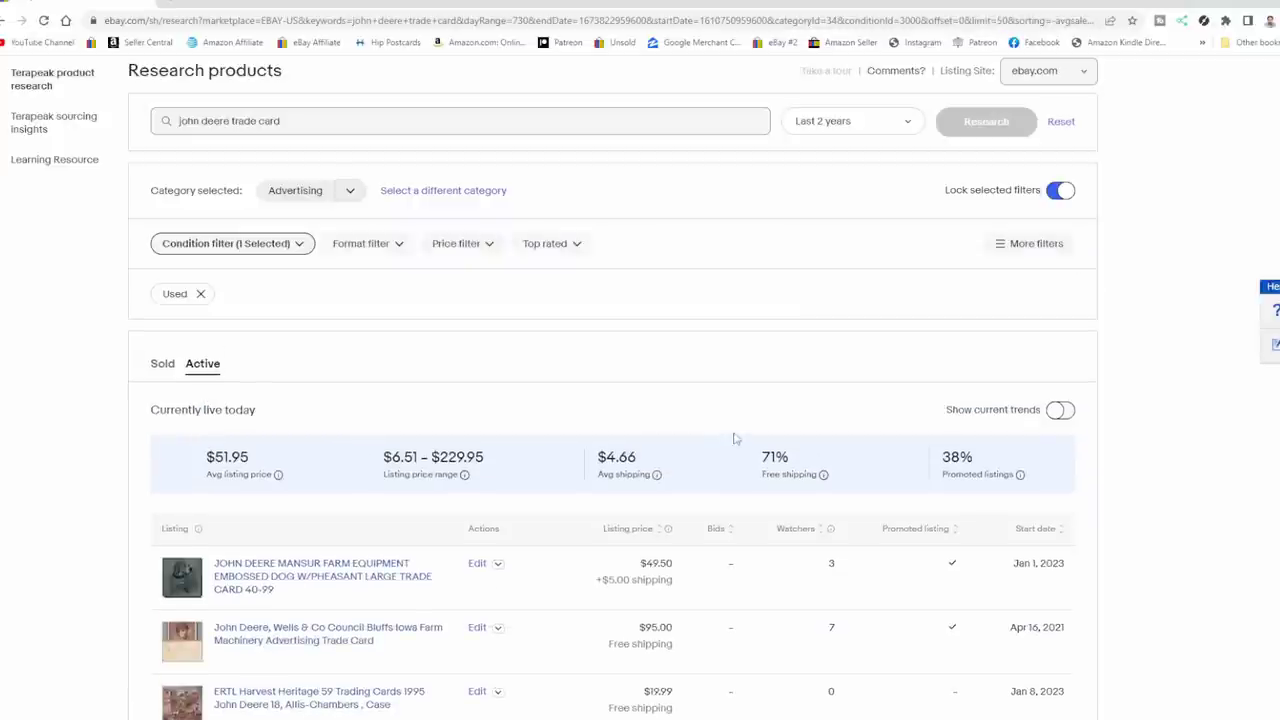
scroll(733, 438, "down", 1)
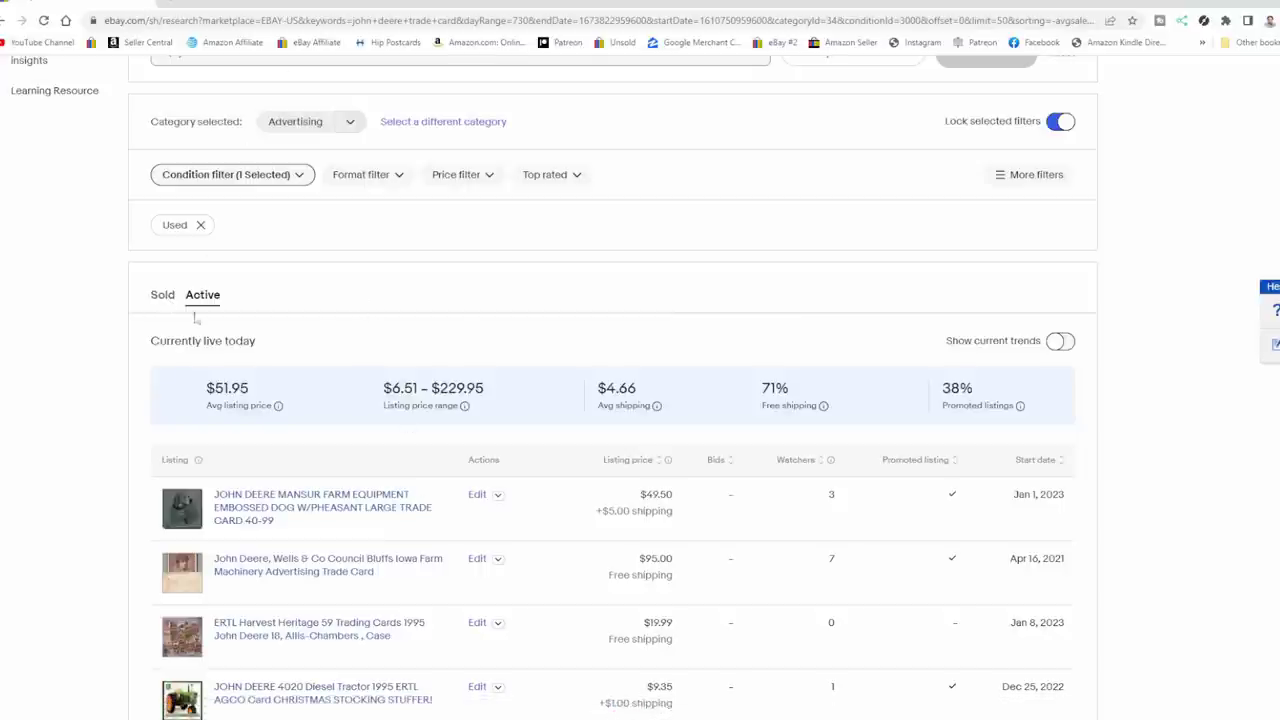
scroll(586, 342, "down", 1)
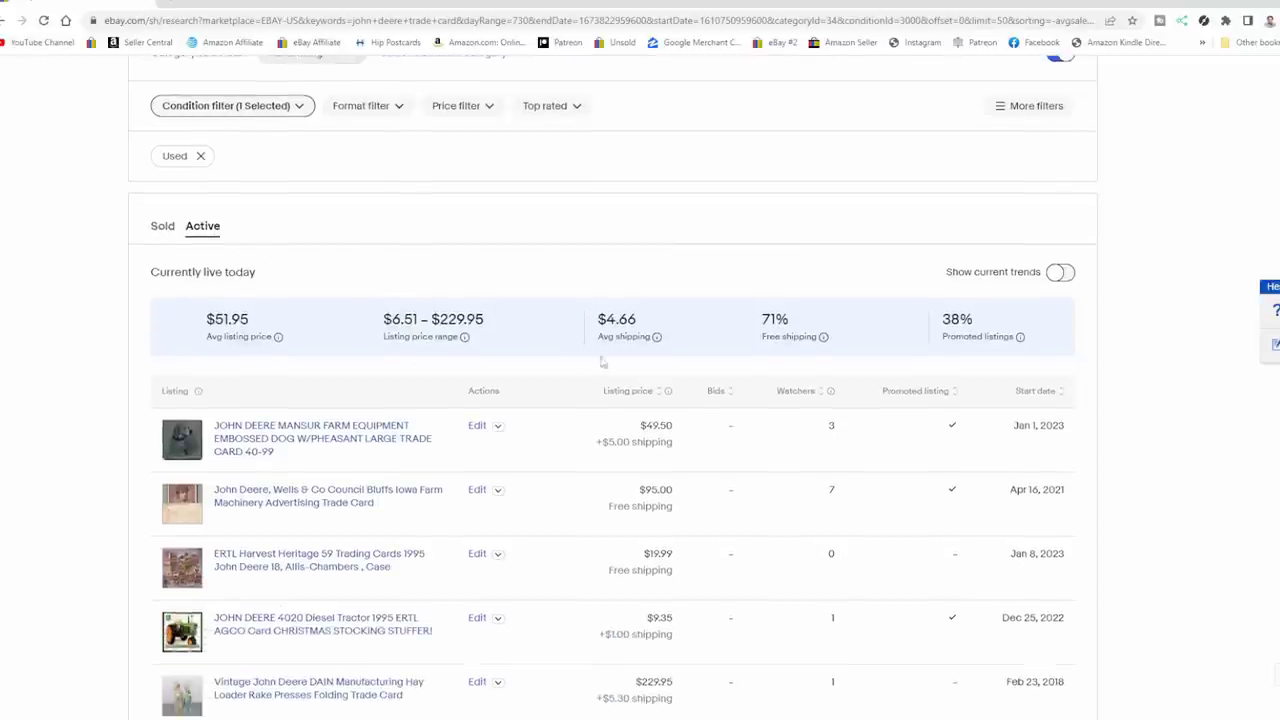
- Sort the active listings by listing price, highest first, and return to the sold listings to review their prices
left_click(634, 391)
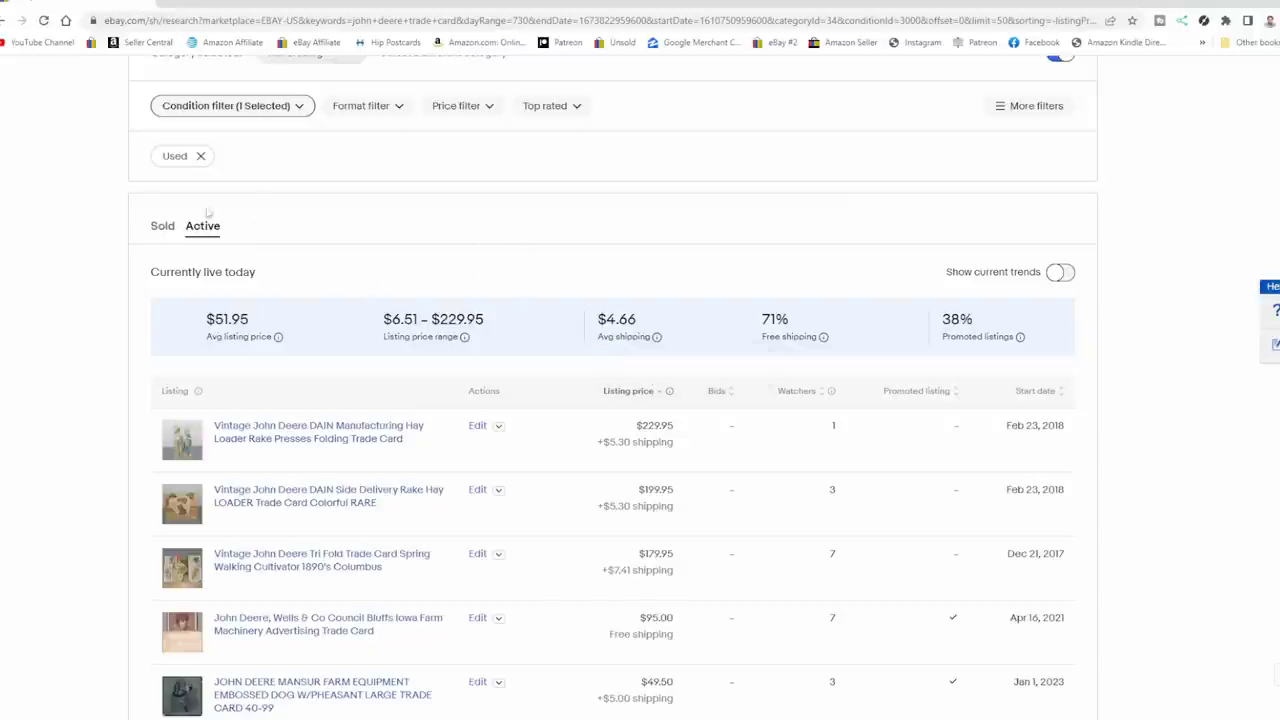
left_click(161, 227)
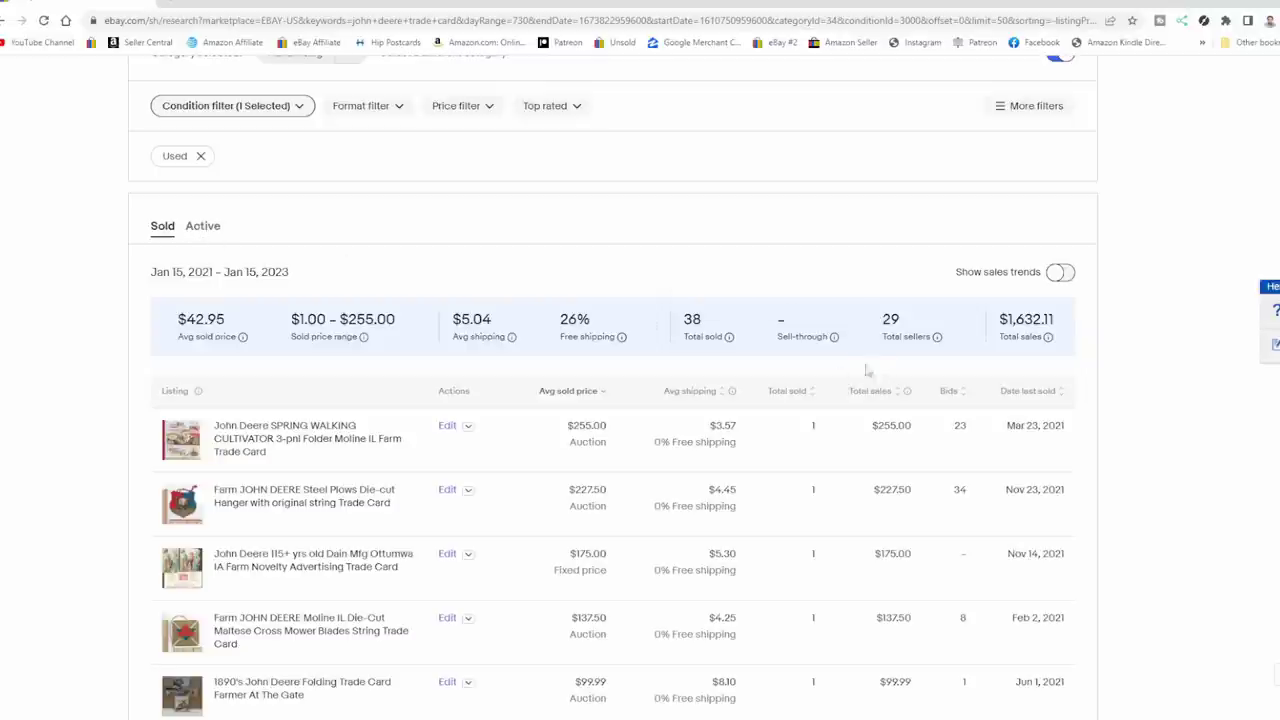
scroll(530, 392, "down", 5)
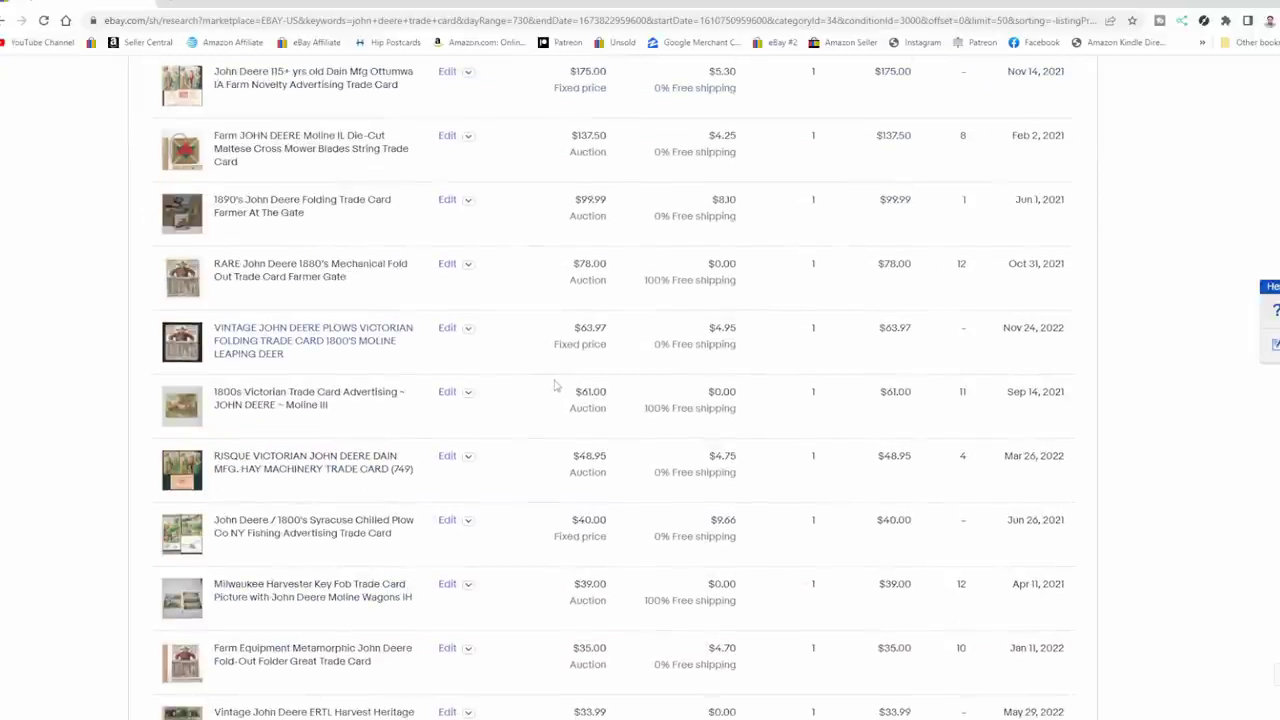
scroll(550, 370, "up", 4)
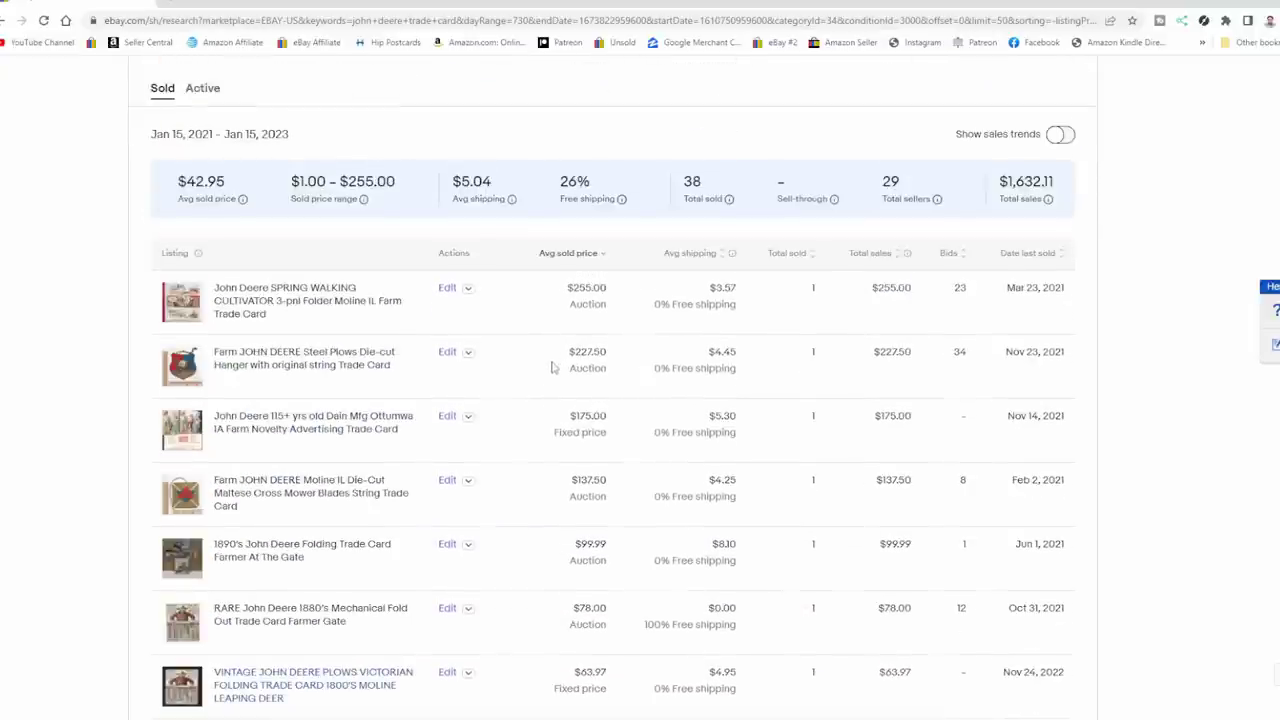
scroll(551, 368, "up", 3)
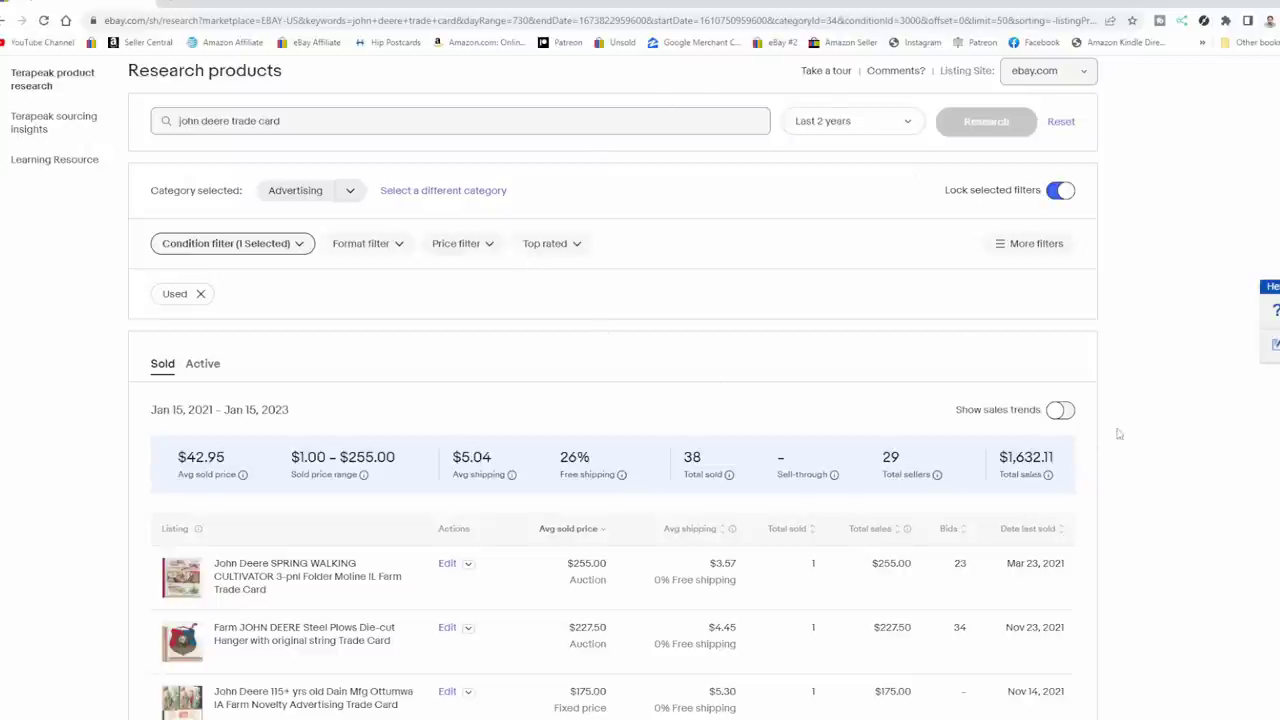
- Show the sales trends for the sold listings, examine the average sold price chart over the two years, and hide it again
left_click(1058, 416)
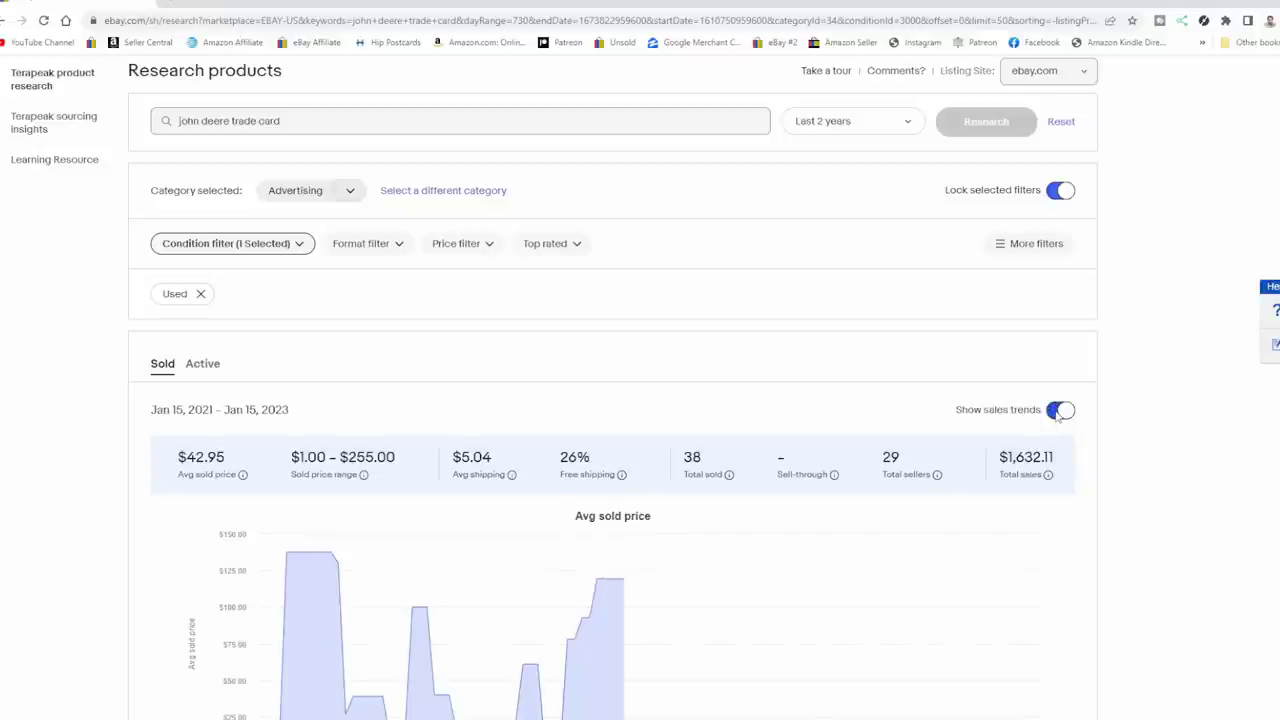
scroll(1062, 416, "down", 2)
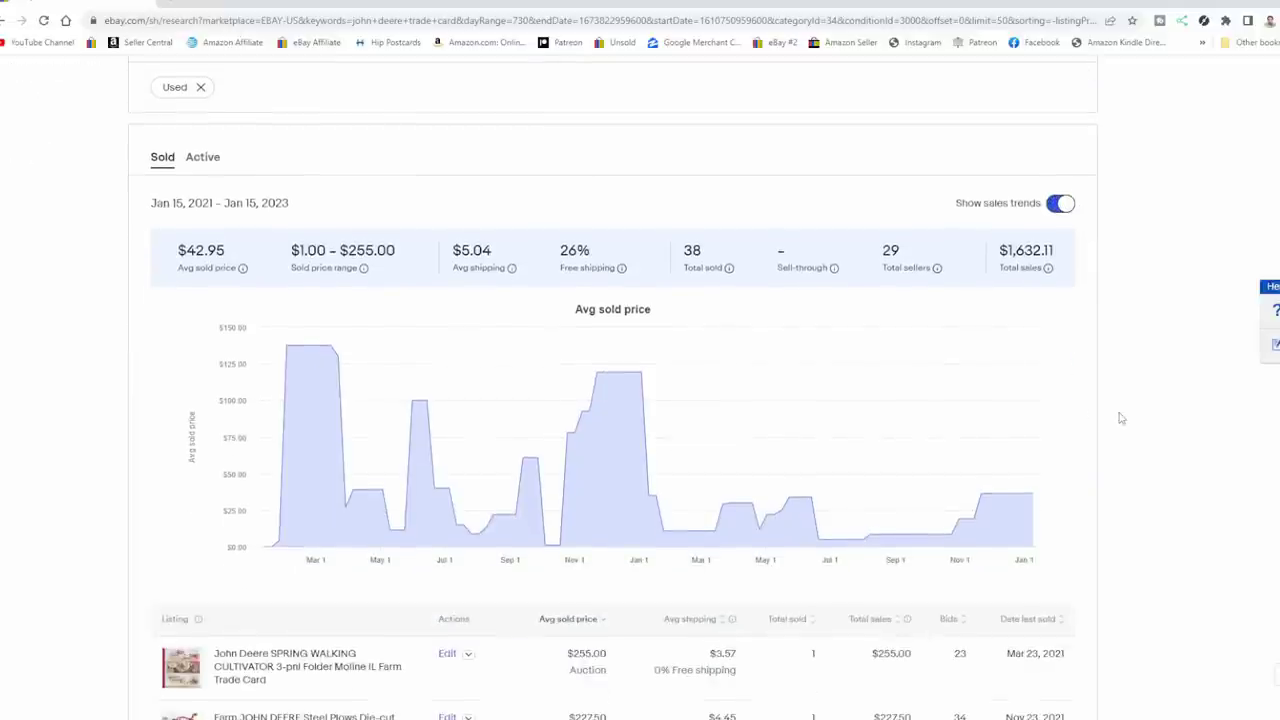
scroll(1120, 418, "down", 1)
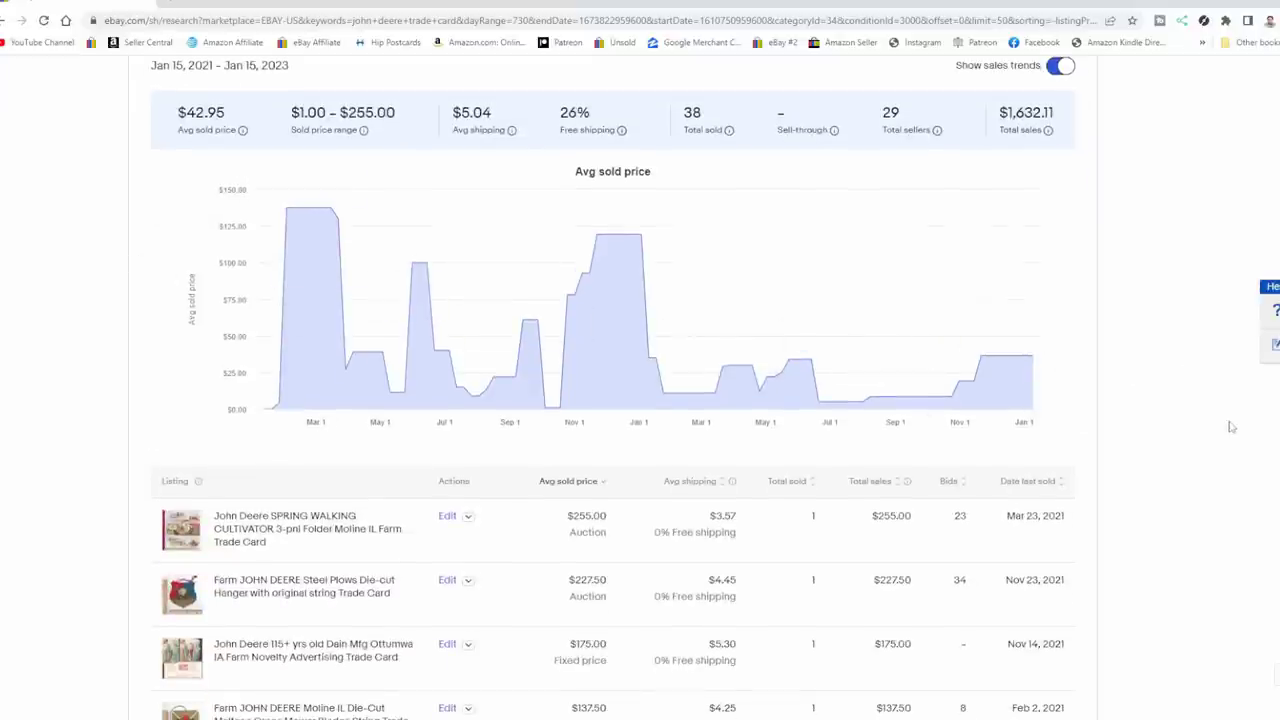
scroll(1229, 423, "up", 3)
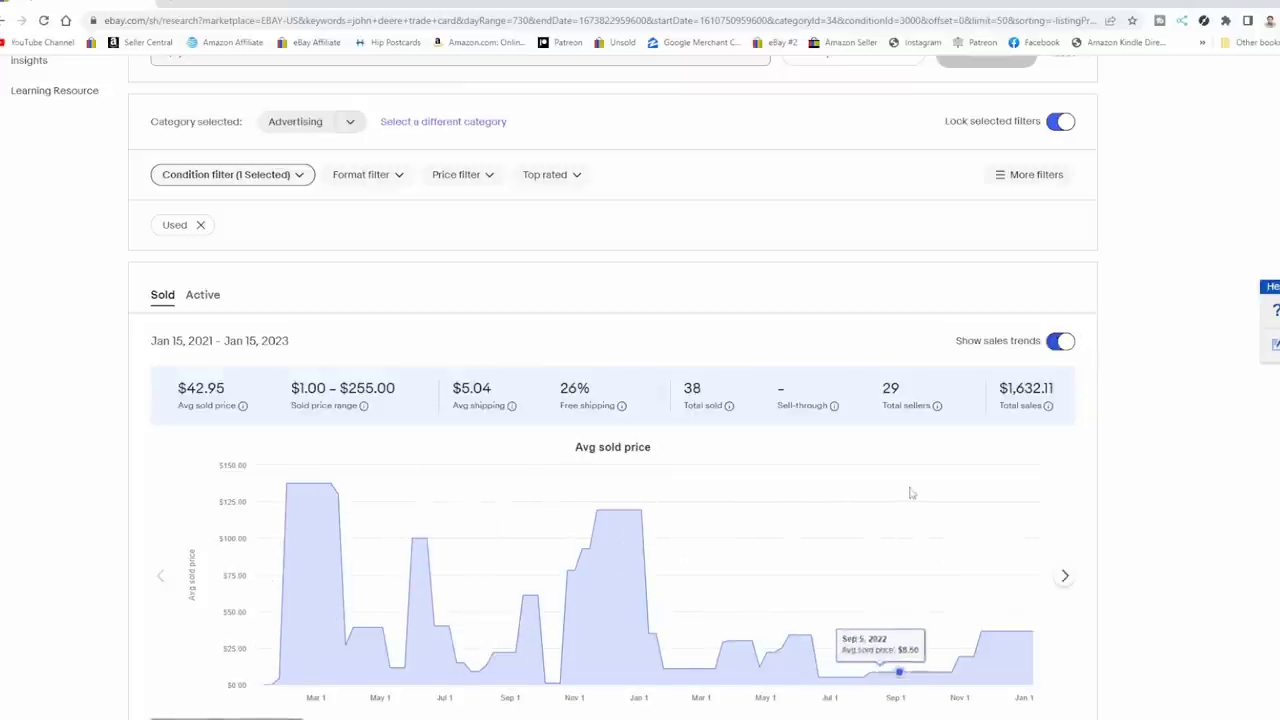
scroll(1117, 469, "down", 2)
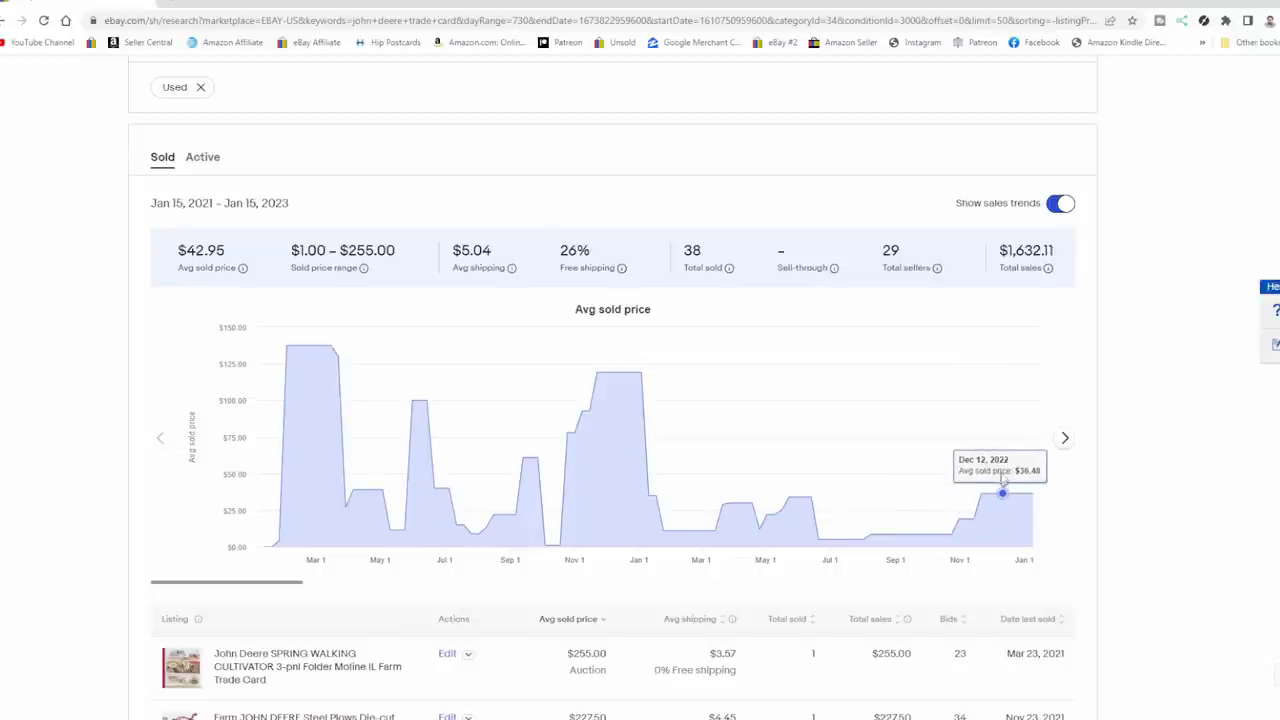
scroll(1097, 380, "down", 3)
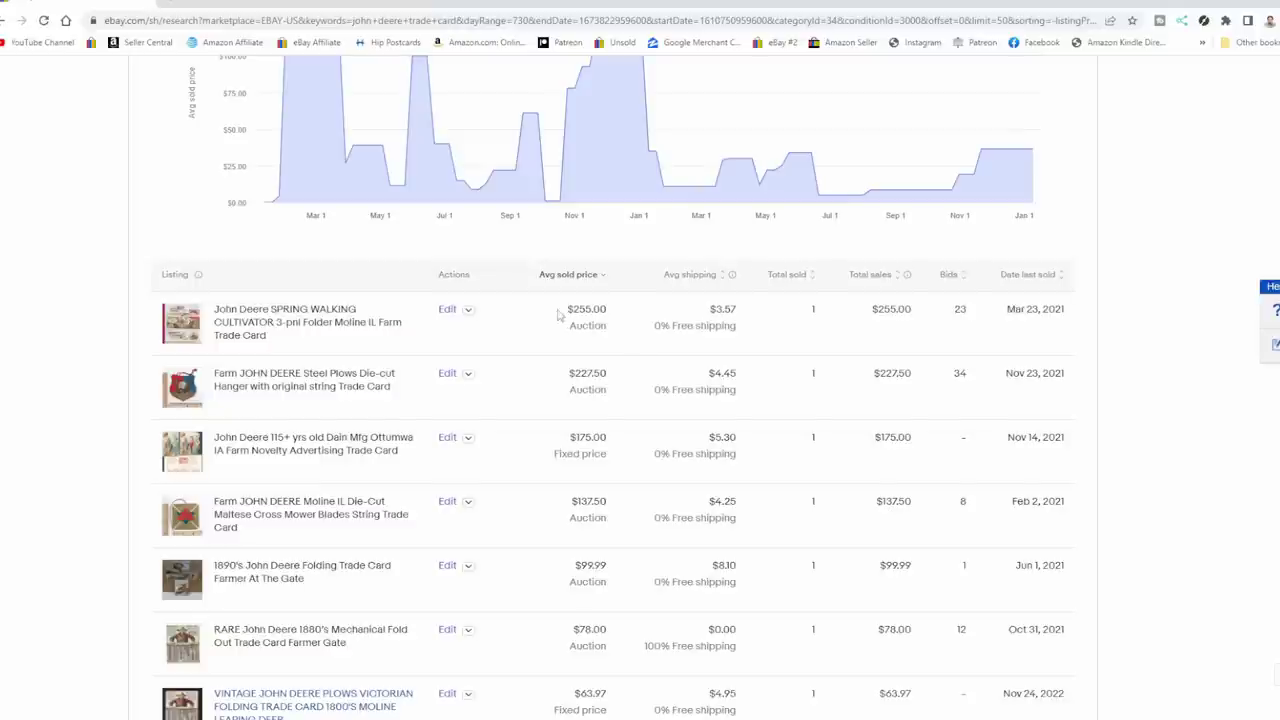
scroll(630, 295, "up", 3)
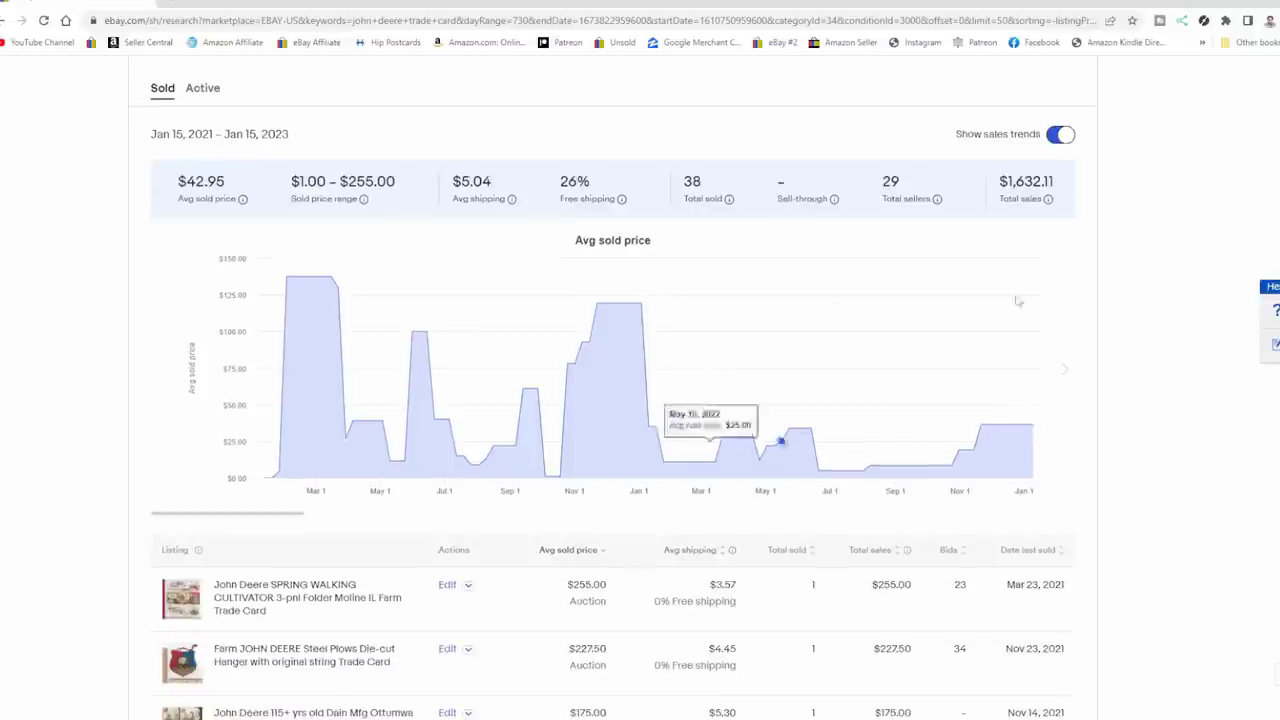
left_click(1061, 137)
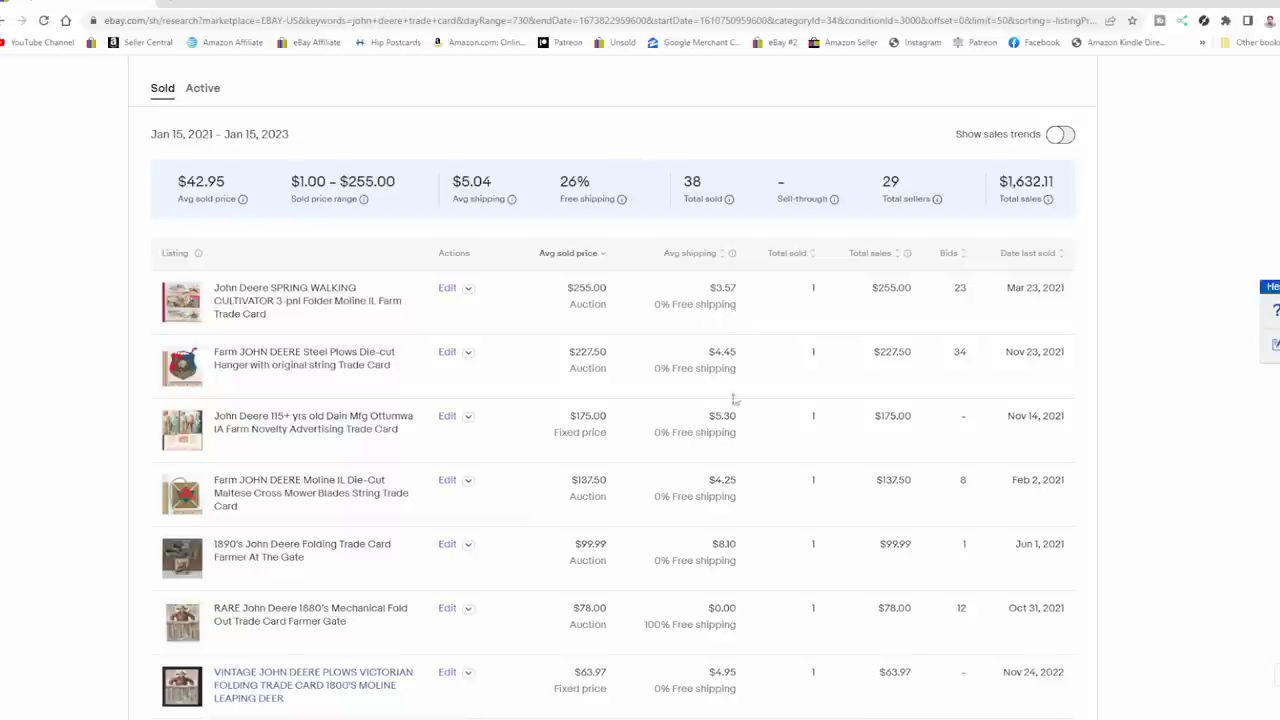
- Review the individual sold trade cards for average sold price, sale format, shipping, bids and date last sold
scroll(737, 463, "down", 1)
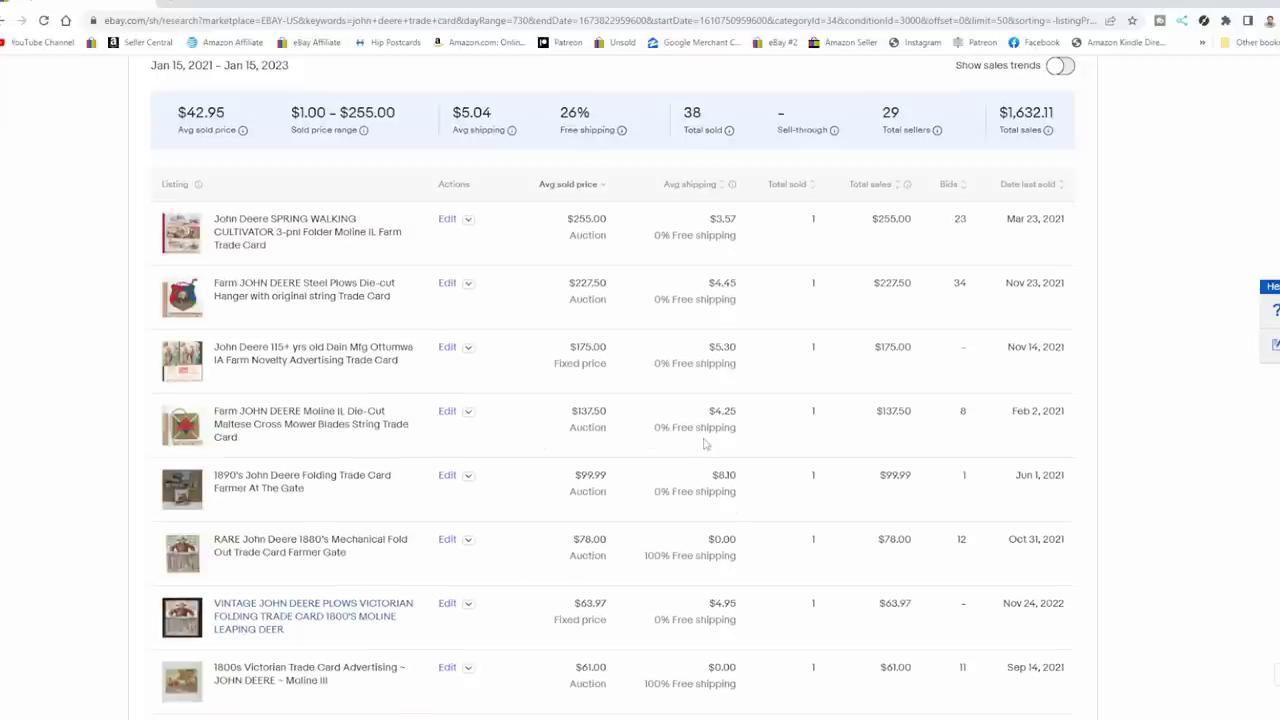
scroll(700, 400, "down", 3)
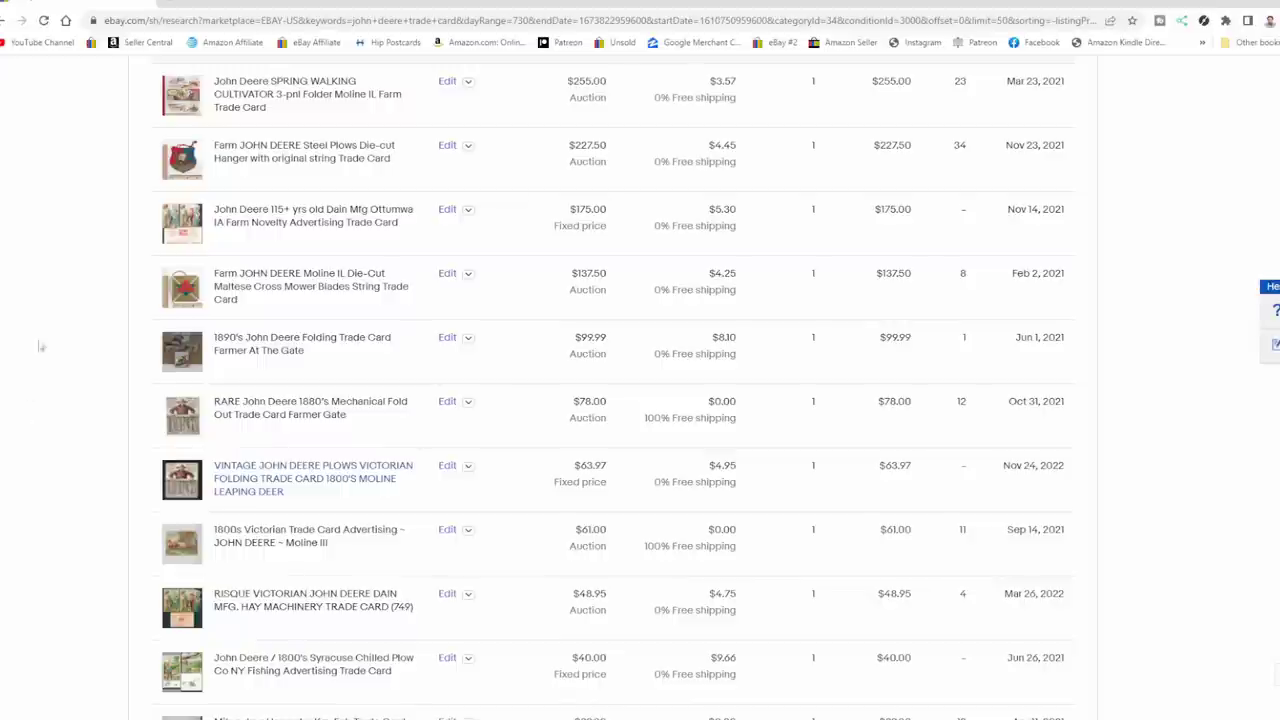
scroll(40, 346, "down", 2)
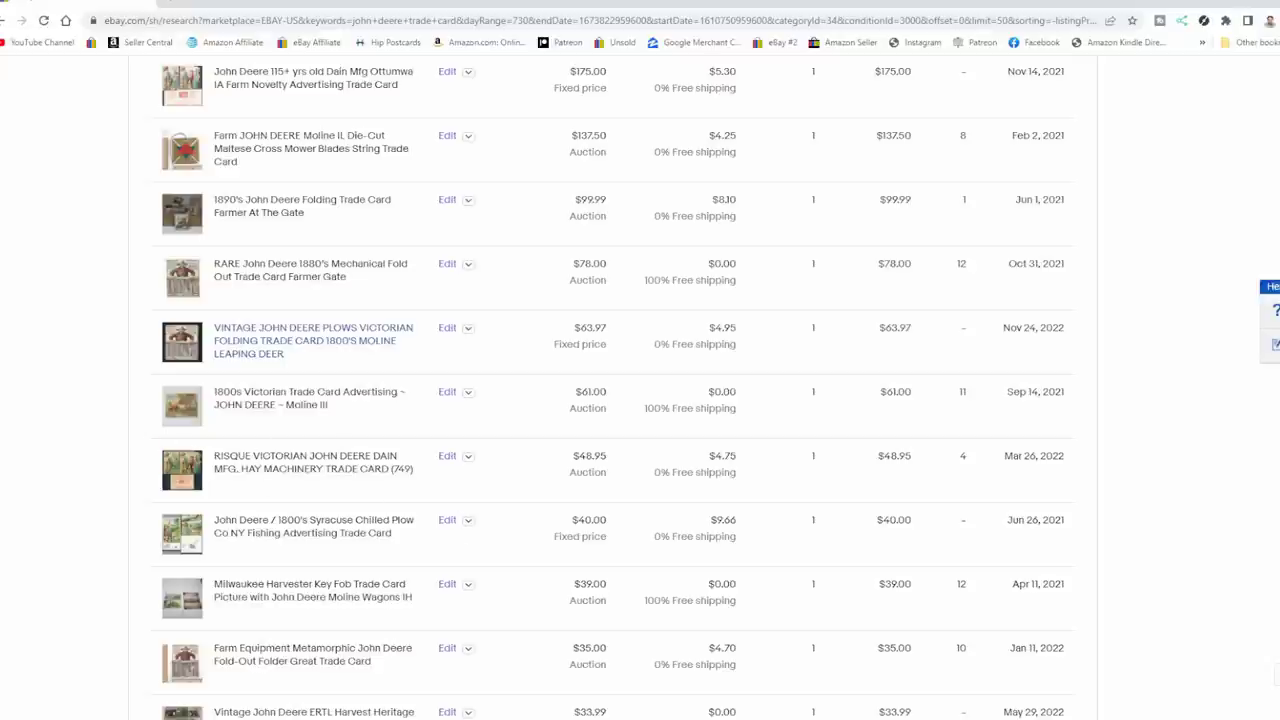
scroll(640, 390, "up", 15)
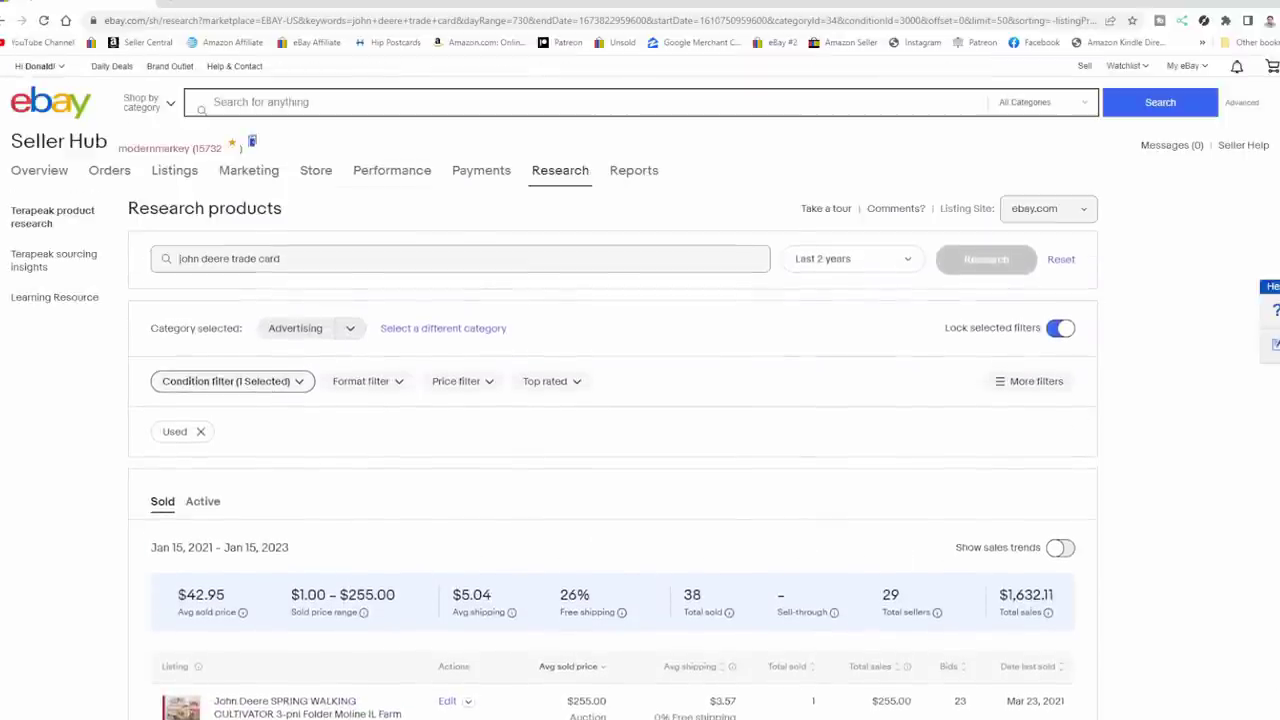
- Examine the prices and watchers of the active listings and switch back to the sold listings to compare them
left_click(203, 503)
scroll(865, 475, "down", 5)
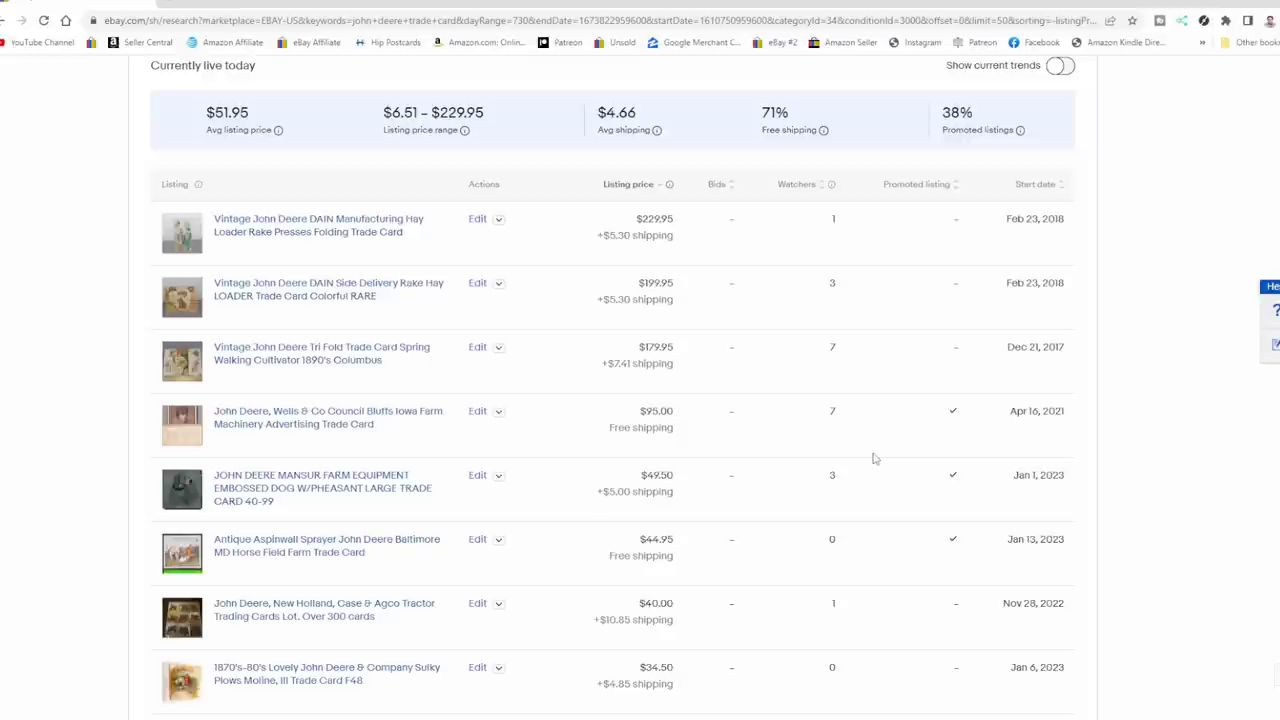
scroll(873, 458, "up", 3)
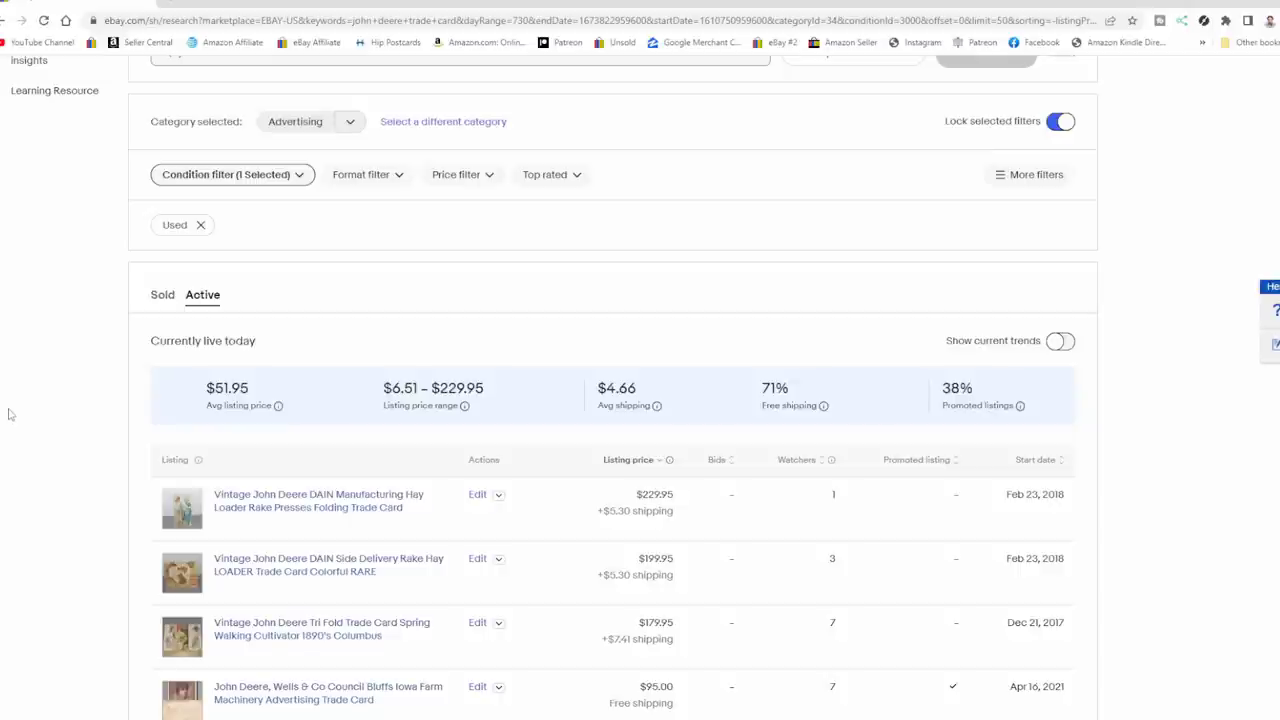
left_click(157, 300)
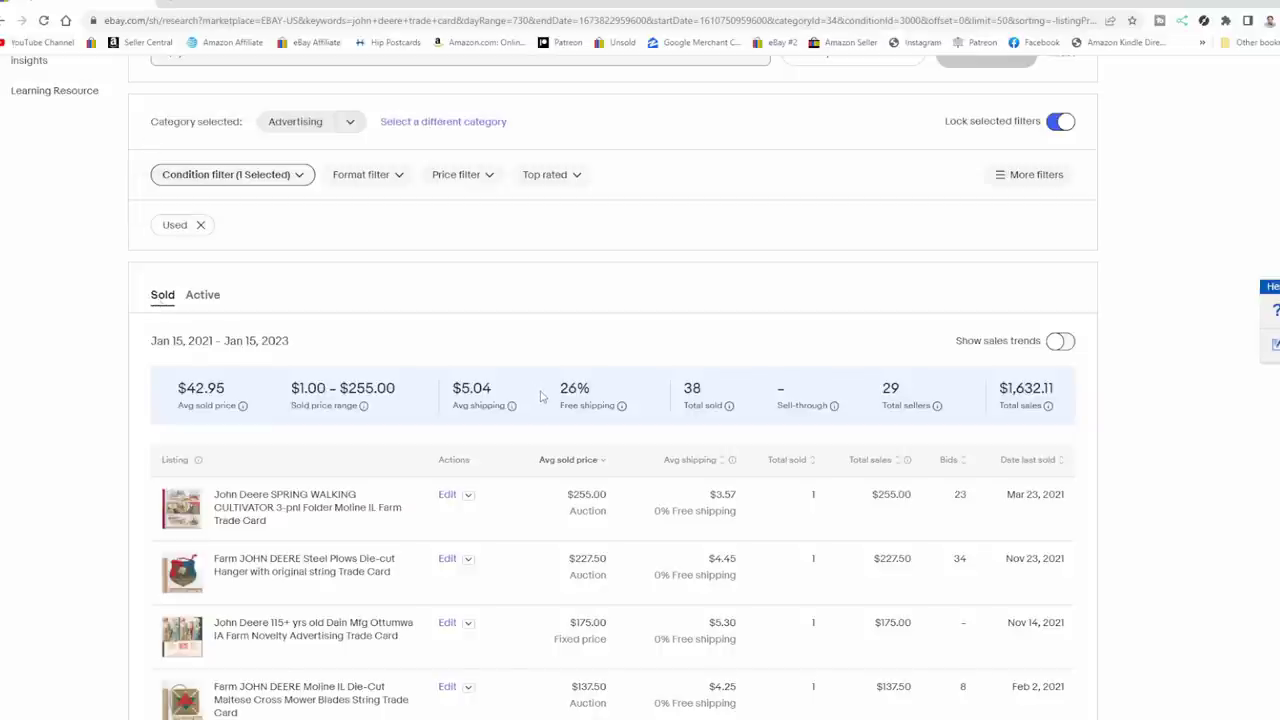
scroll(550, 390, "up", 2)
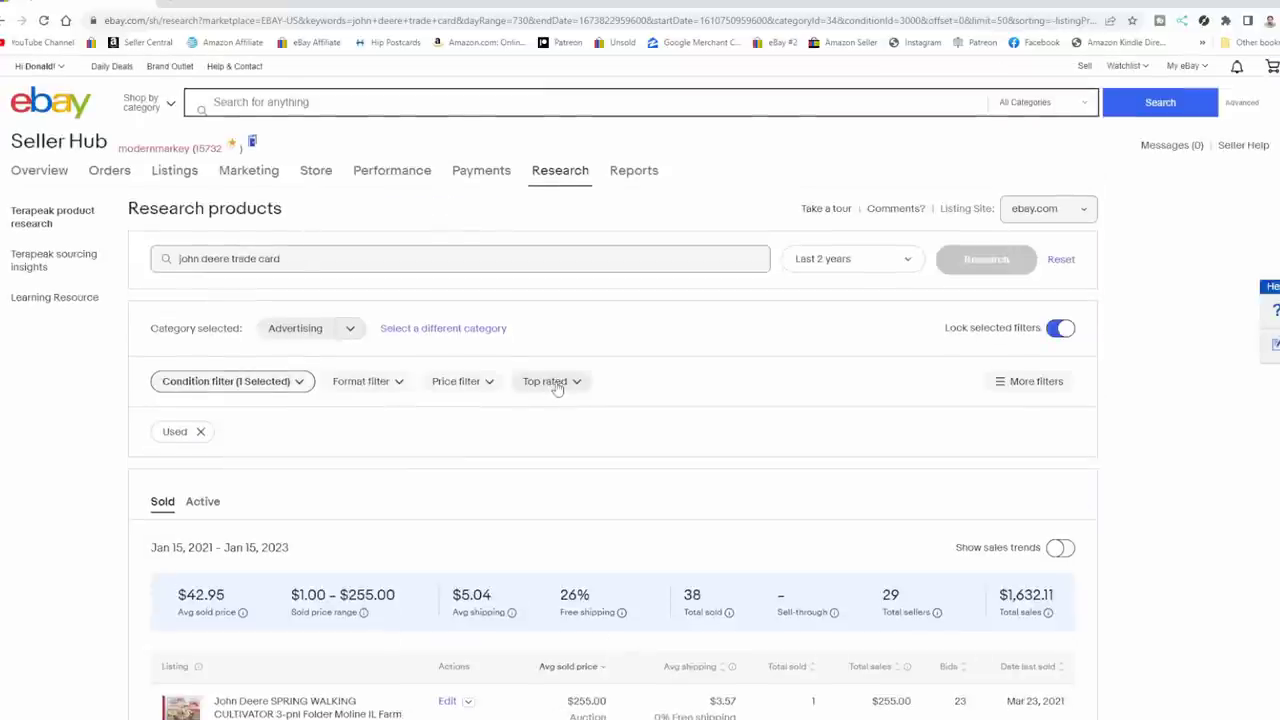
scroll(557, 389, "down", 1)
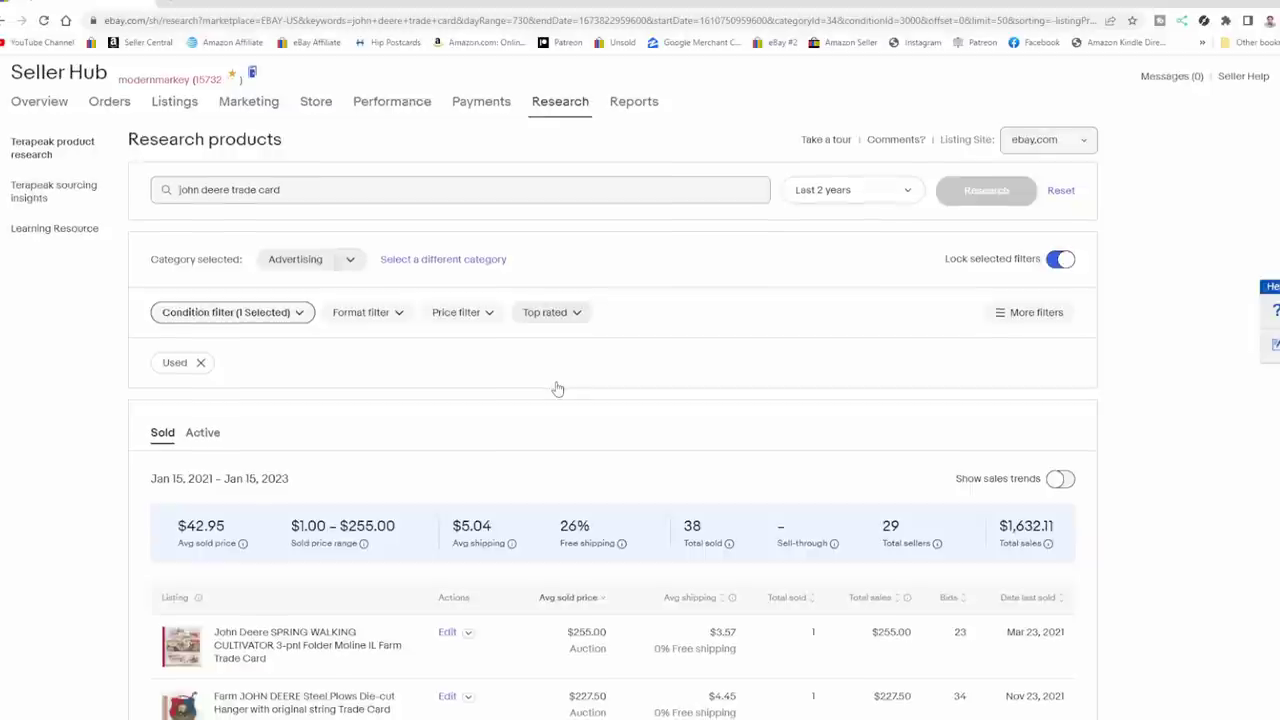
- Show the current trends for the active listings and examine the distribution of listing prices
left_click(204, 434)
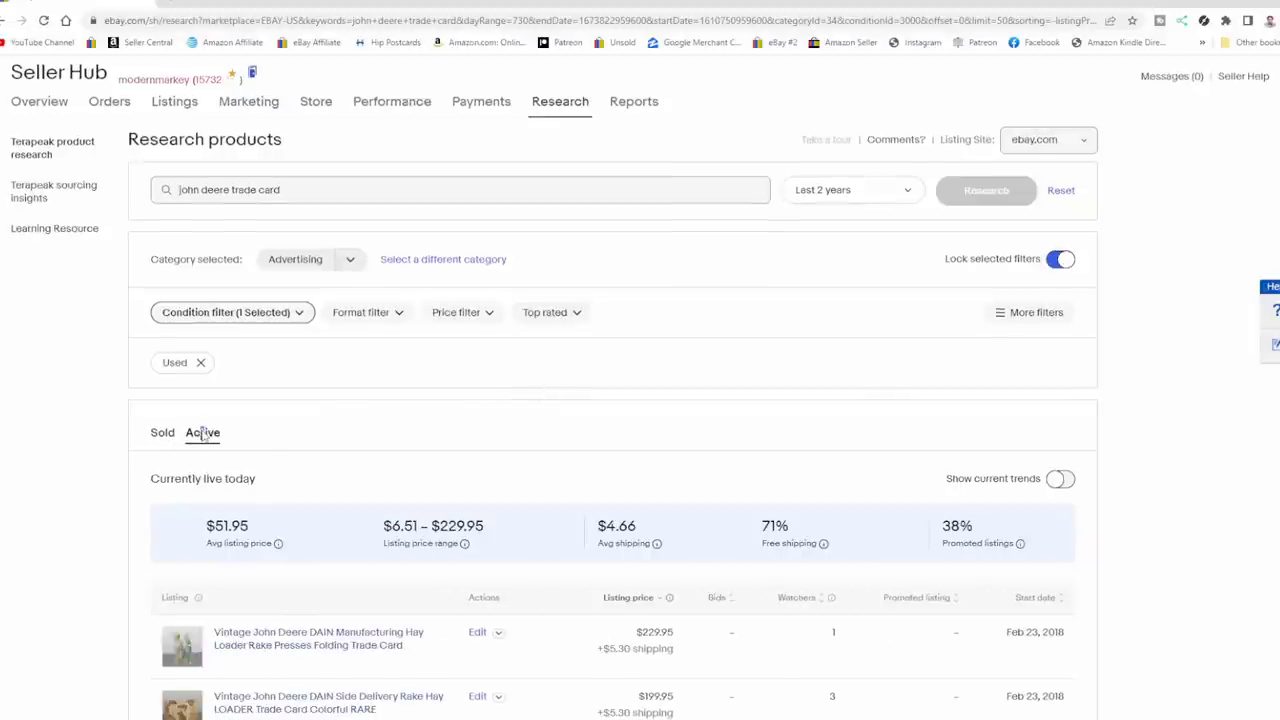
left_click(1057, 486)
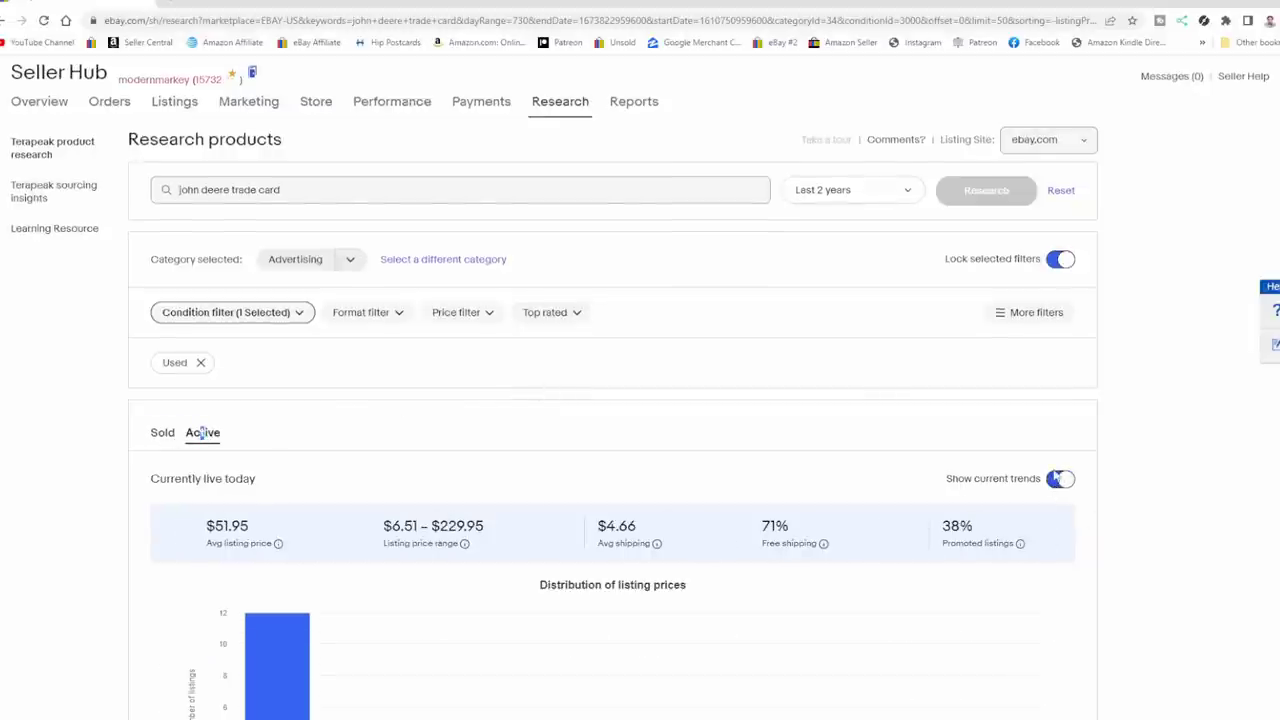
scroll(956, 470, "down", 3)
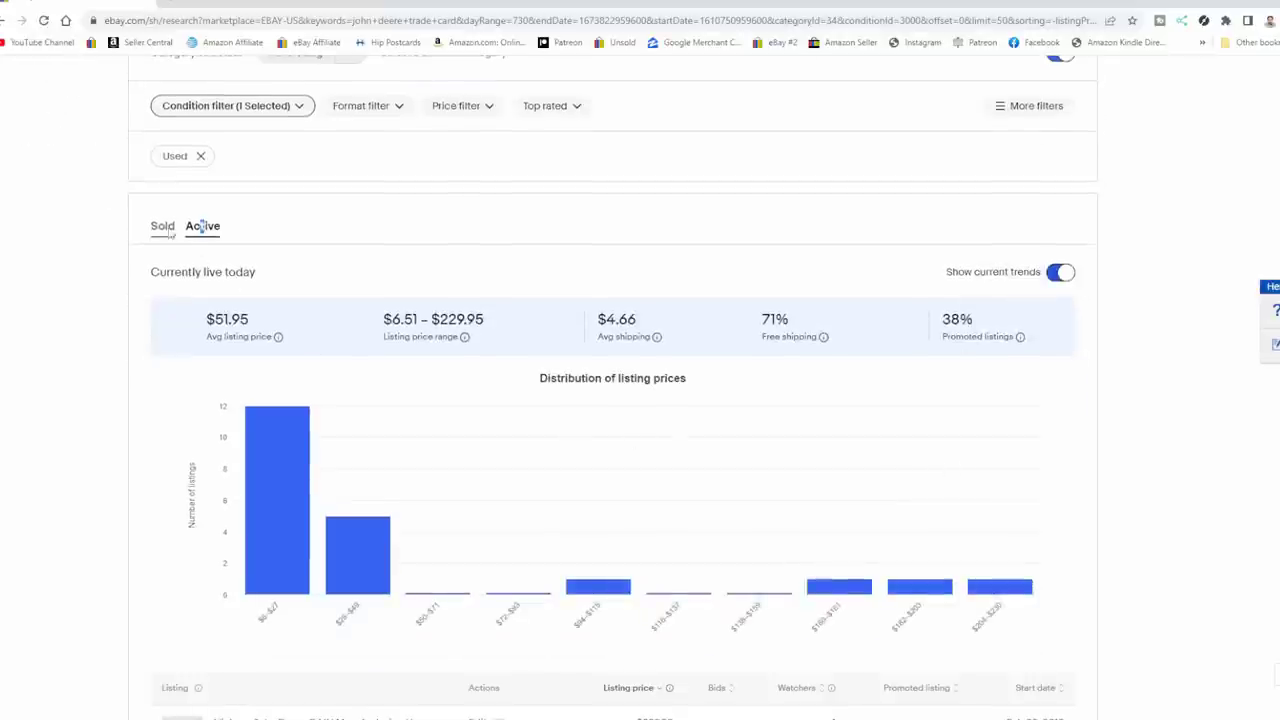
- Return to the sold listings with sales trends shown and inspect the average sold price along the chart
left_click(170, 232)
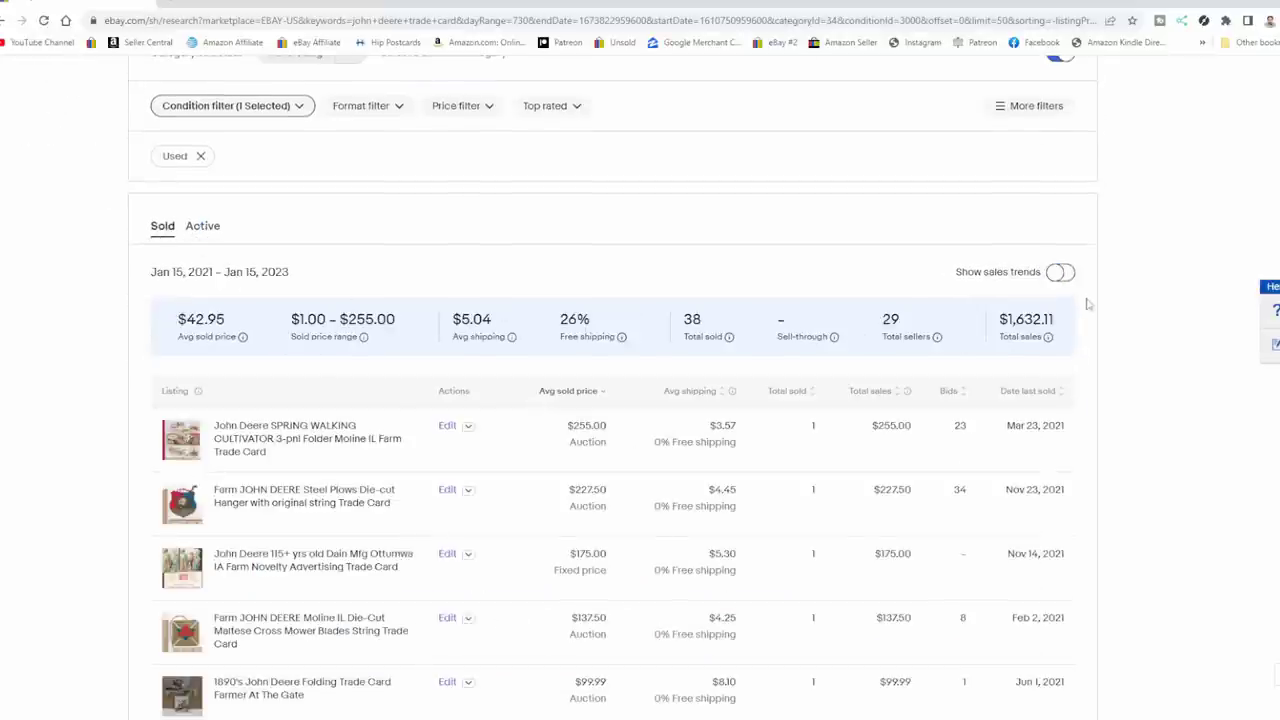
left_click(1060, 273)
scroll(1093, 288, "down", 3)
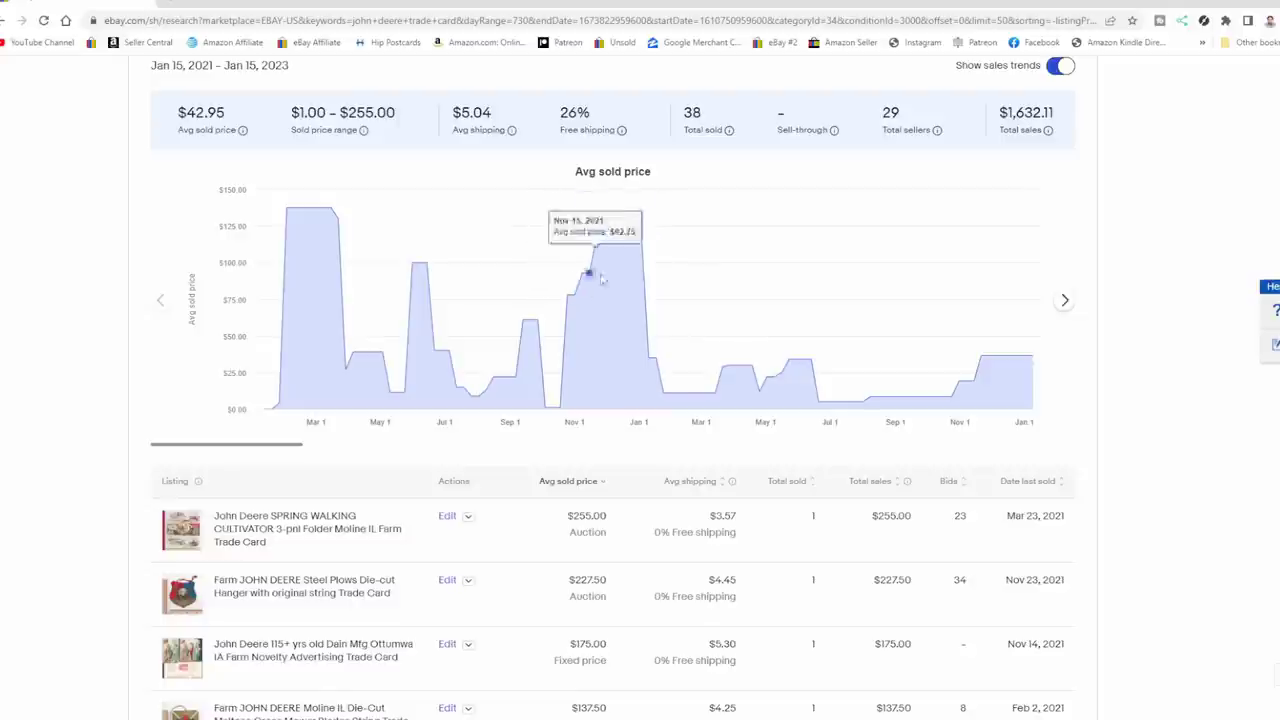
scroll(1122, 280, "up", 3)
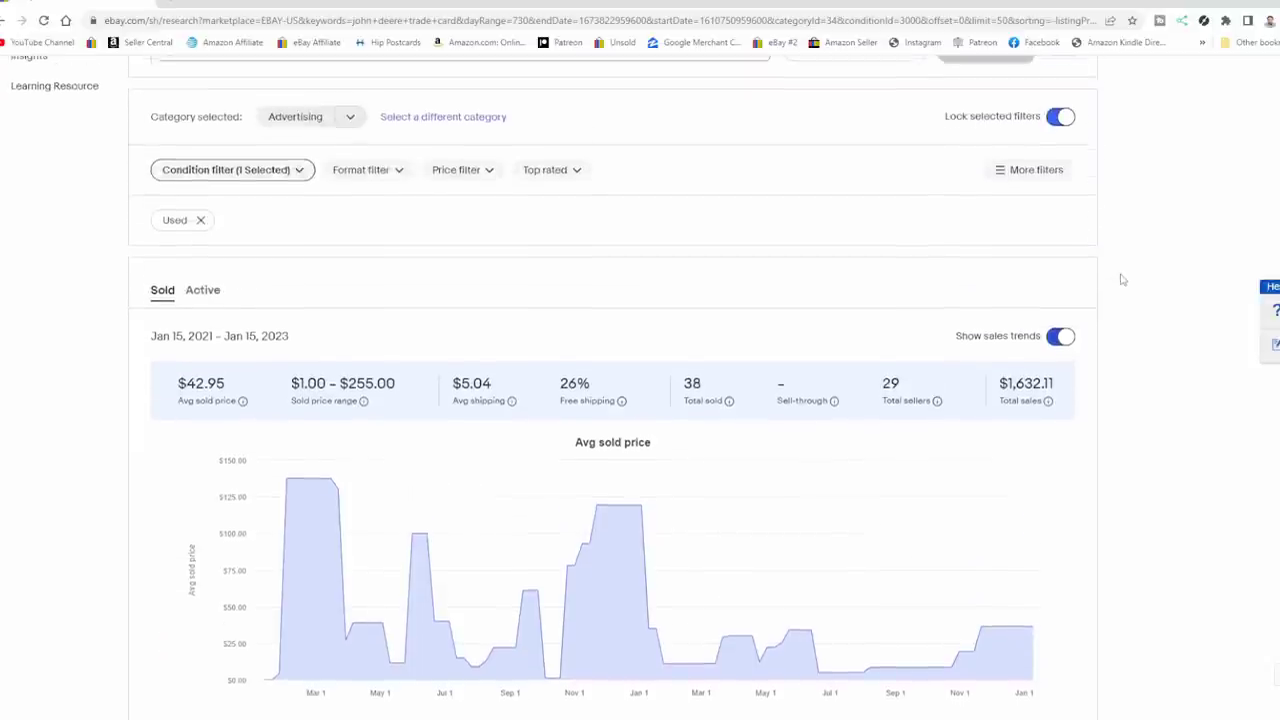